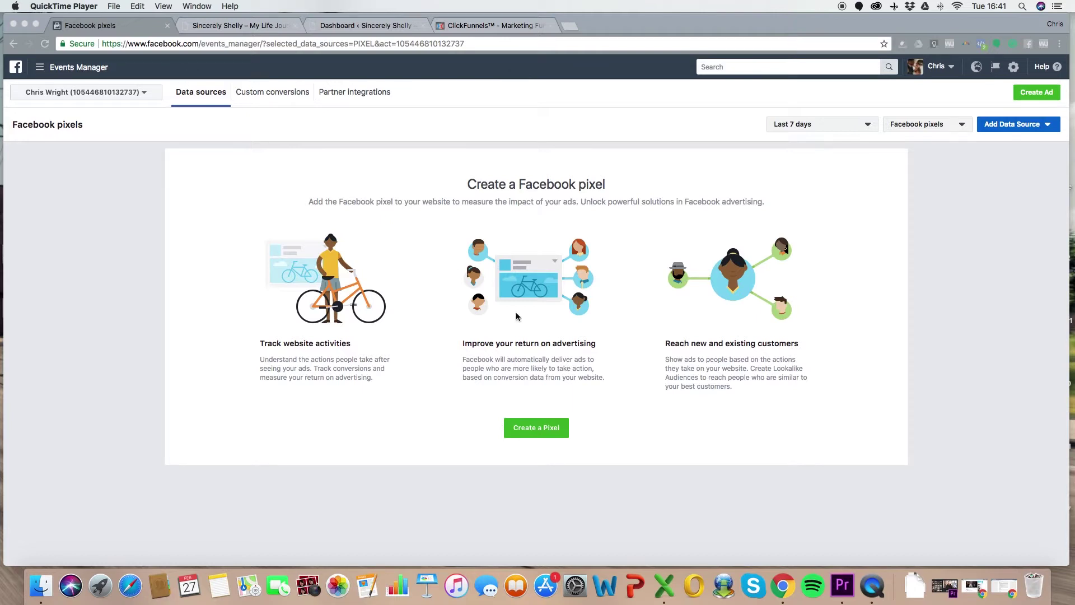
- Go to the Facebook pixels page from the Events Manager menu and start creating a pixel
left_click(50, 67)
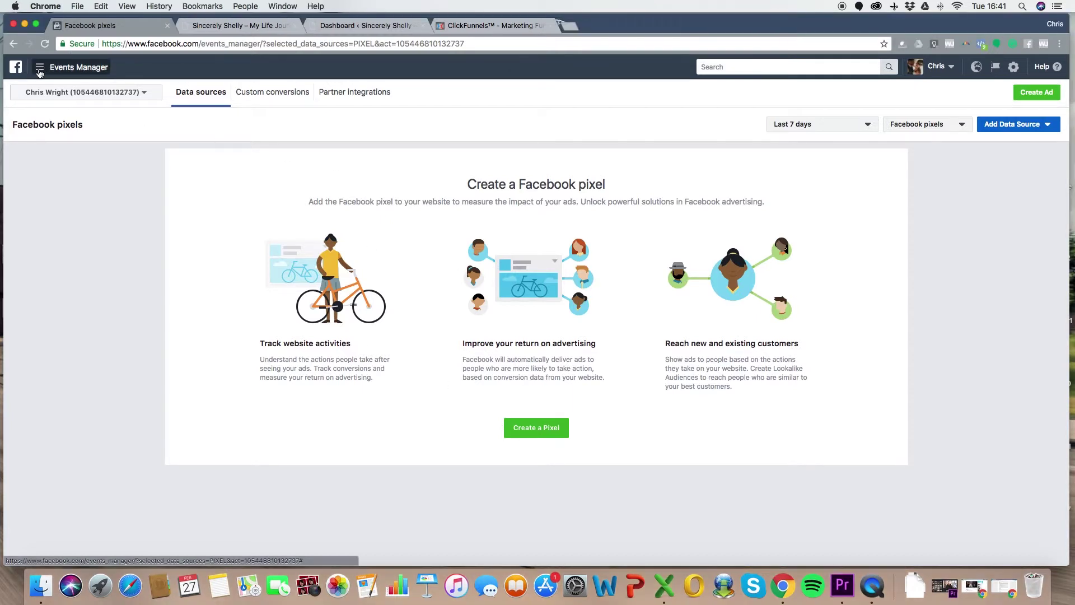
left_click(78, 67)
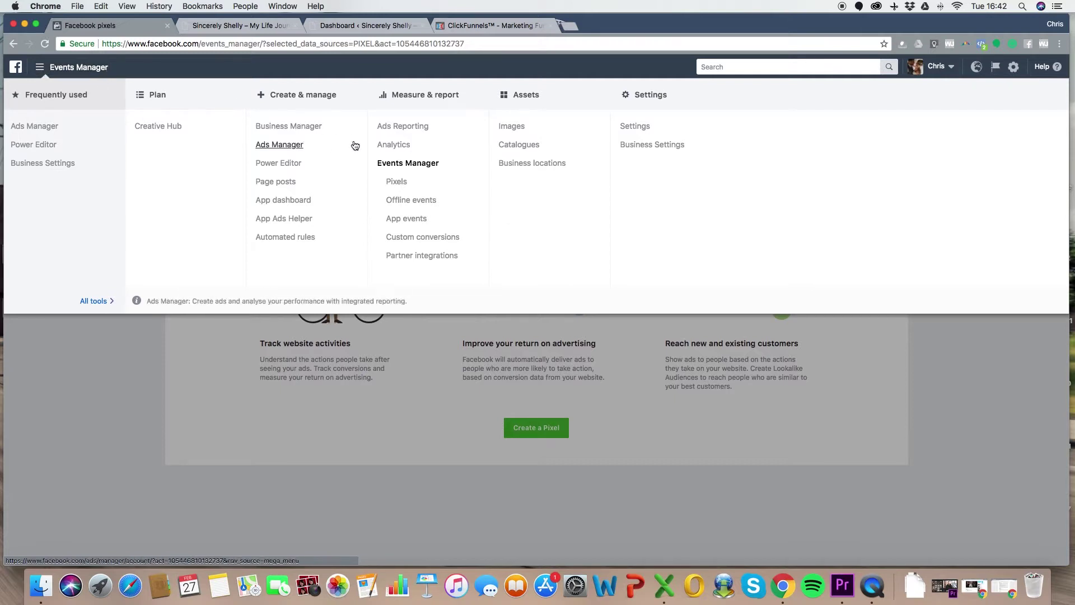
left_click(397, 182)
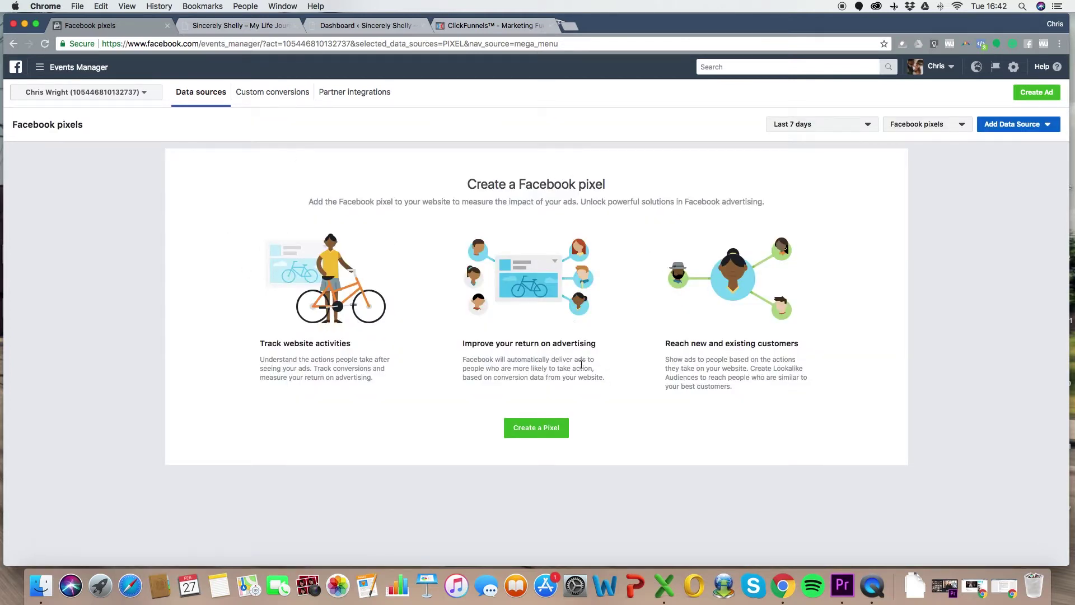
left_click(561, 431)
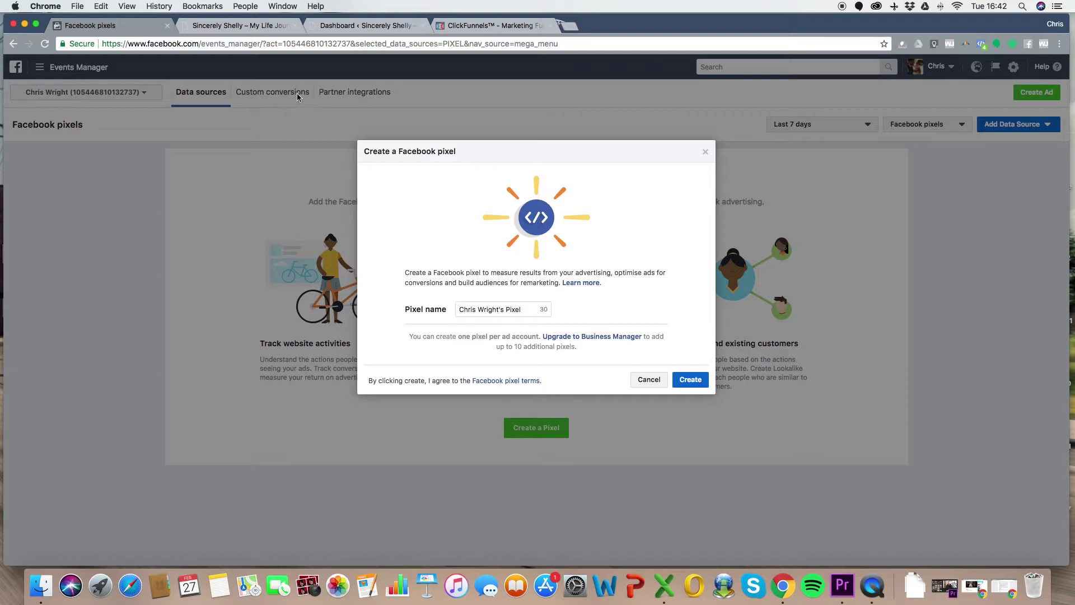
- Replace the default pixel name with 'Sincerely Shelly' and create the pixel
left_click_drag(523, 310, 437, 307)
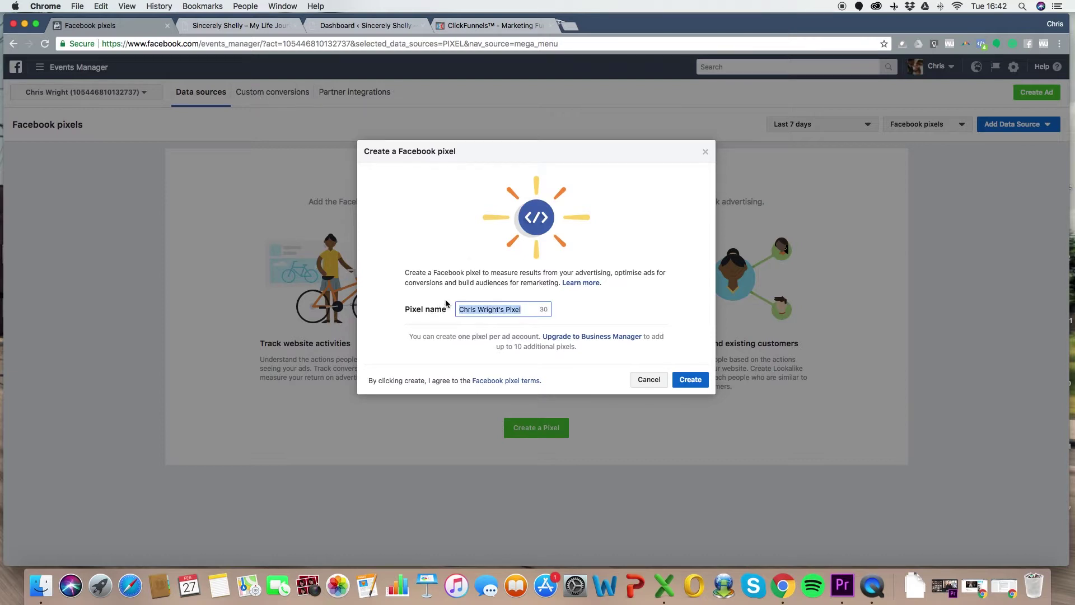
type("Sincerely")
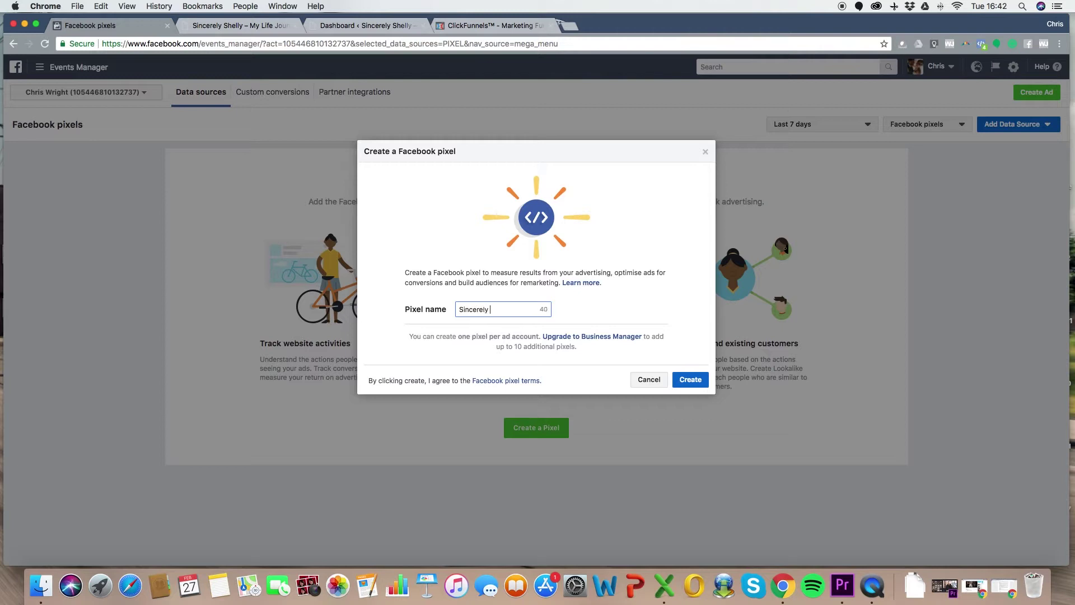
type("Shelly")
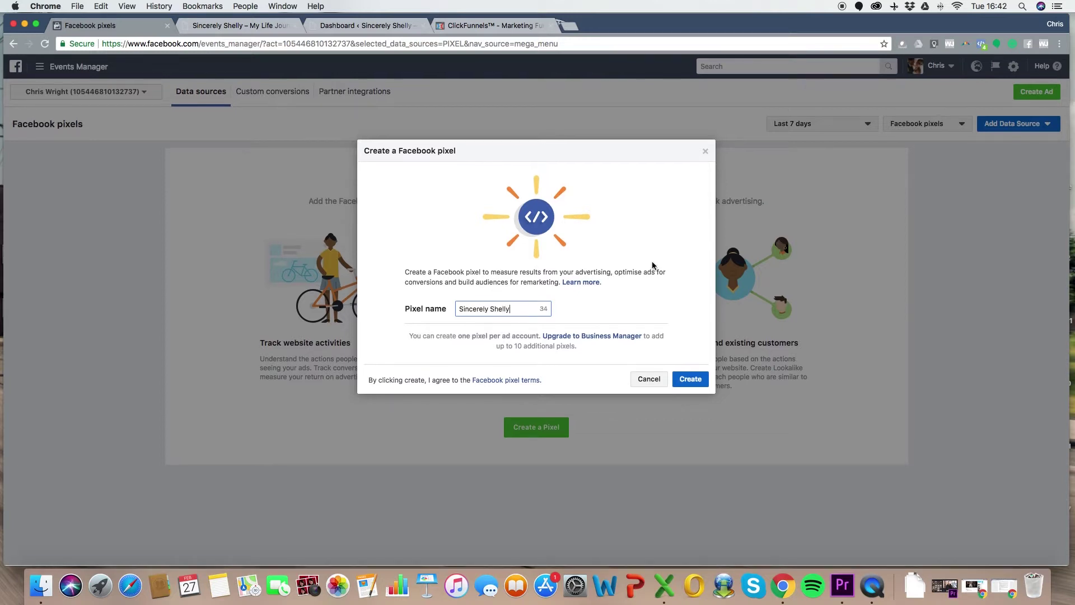
left_click(697, 384)
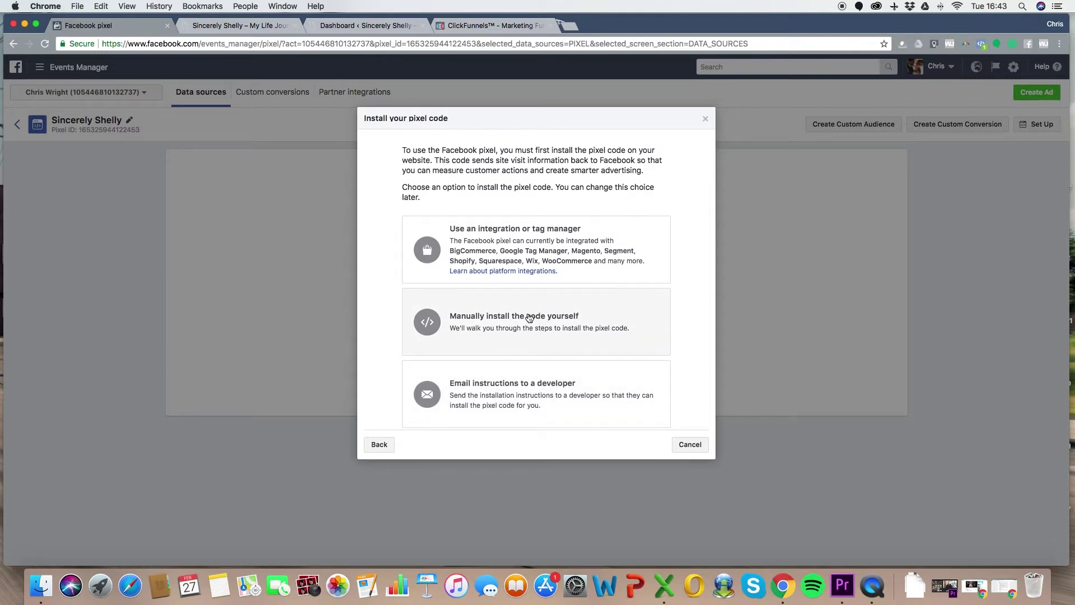
- Choose manual installation and review the instruction to paste the code in the head tags
left_click(480, 320)
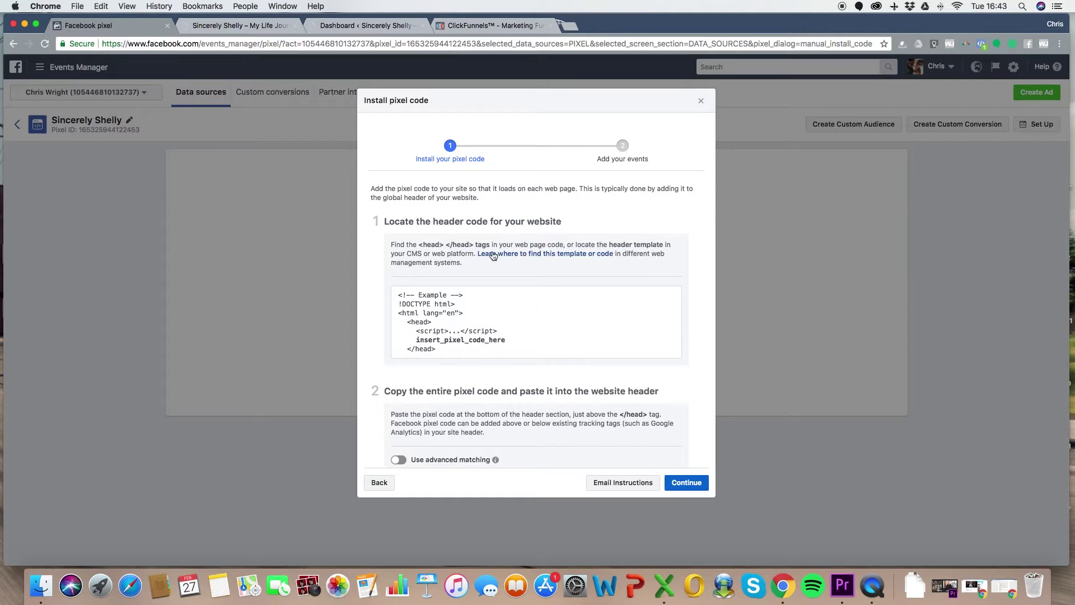
scroll(532, 218, "down", 1)
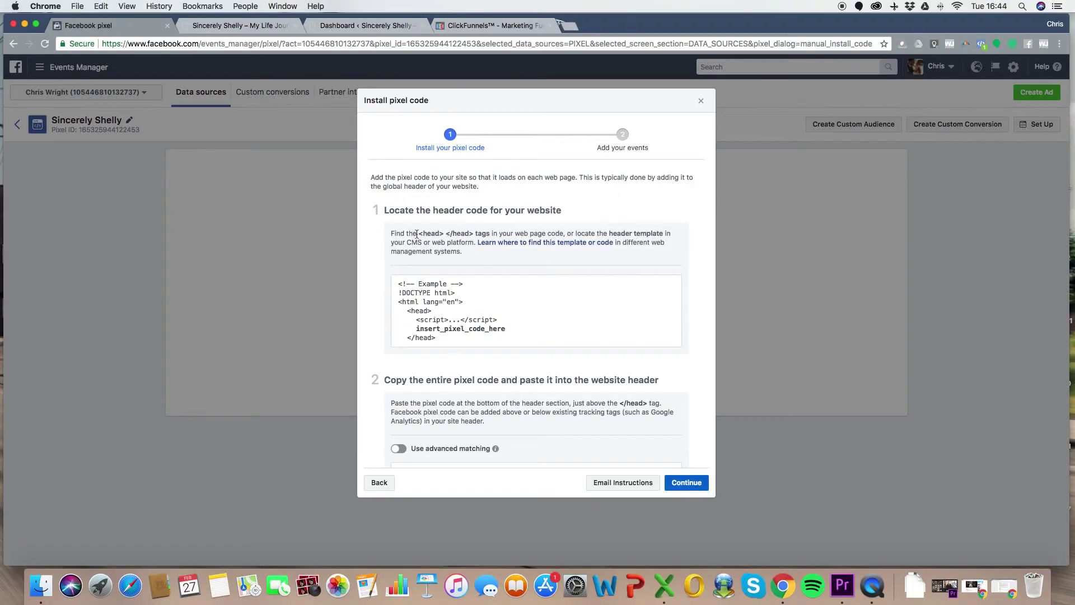
left_click_drag(418, 233, 480, 233)
left_click(510, 231)
- Copy the full pixel base code and switch to the Sincerely Shelly website
scroll(544, 274, "down", 4)
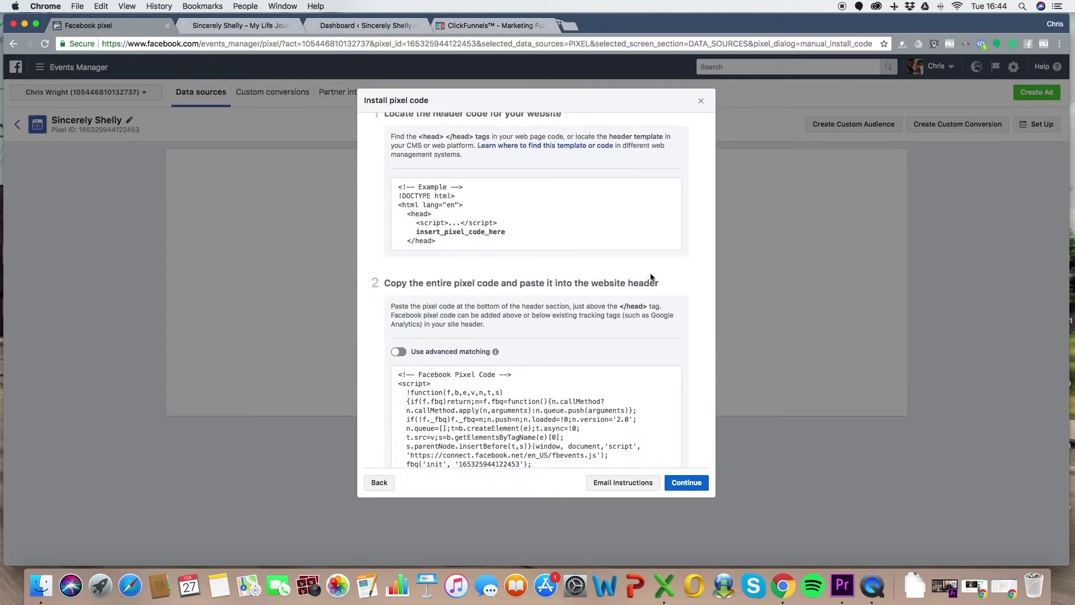
scroll(655, 276, "down", 5)
left_click(519, 425)
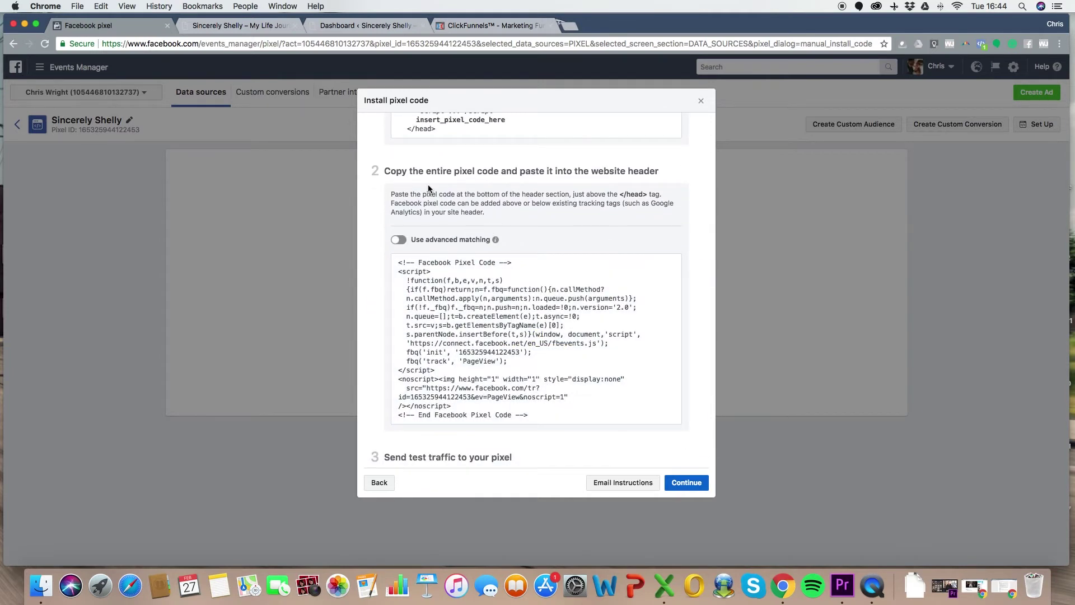
left_click(417, 384)
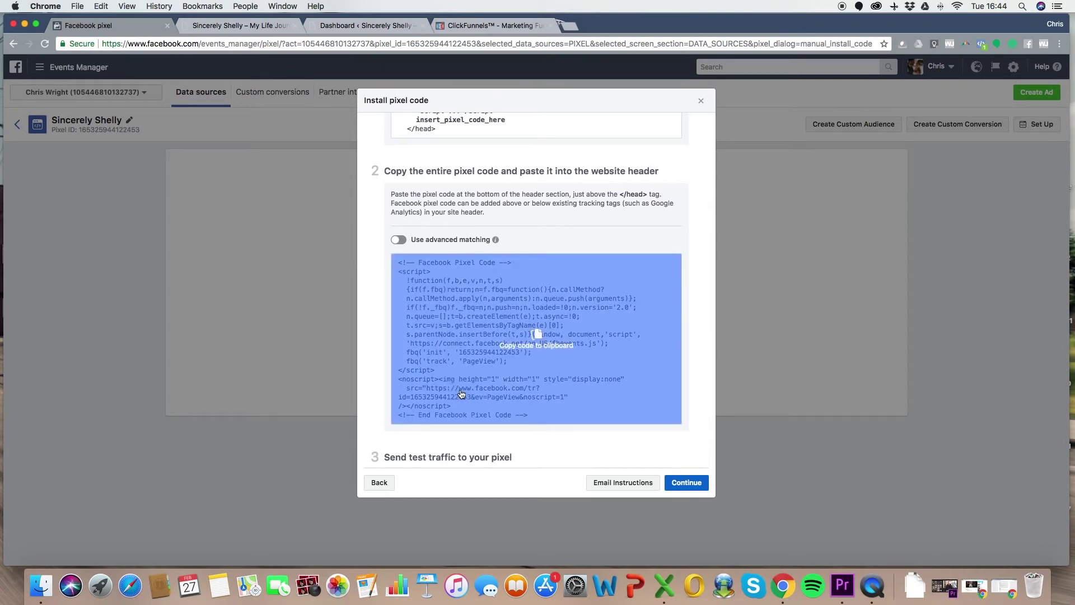
left_click(239, 25)
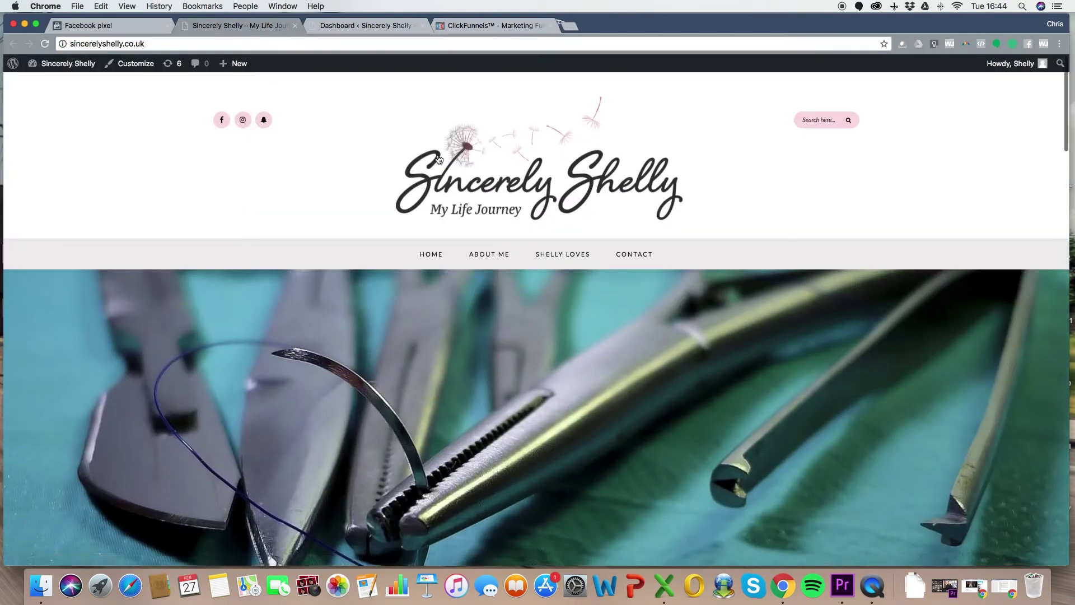
- Go to Plugins > Add New in the WordPress dashboard
scroll(364, 112, "down", 1)
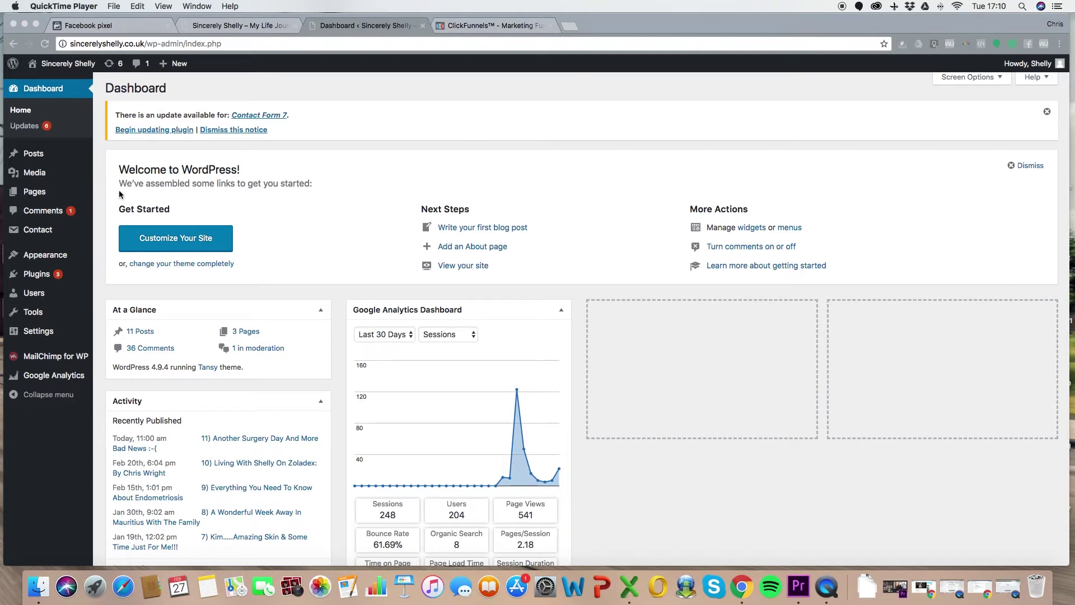
left_click(352, 229)
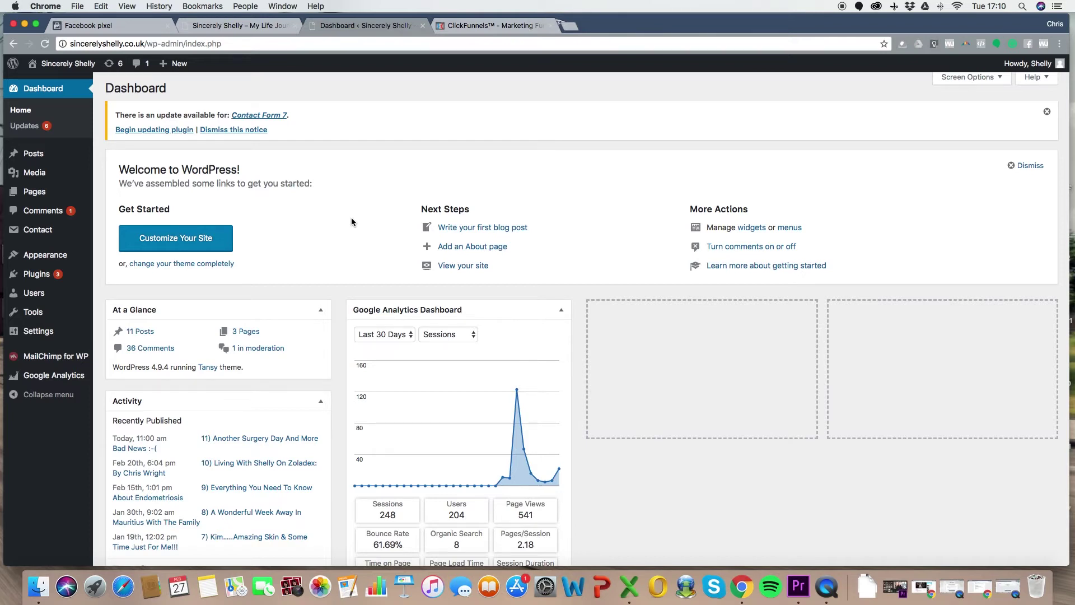
left_click(44, 277)
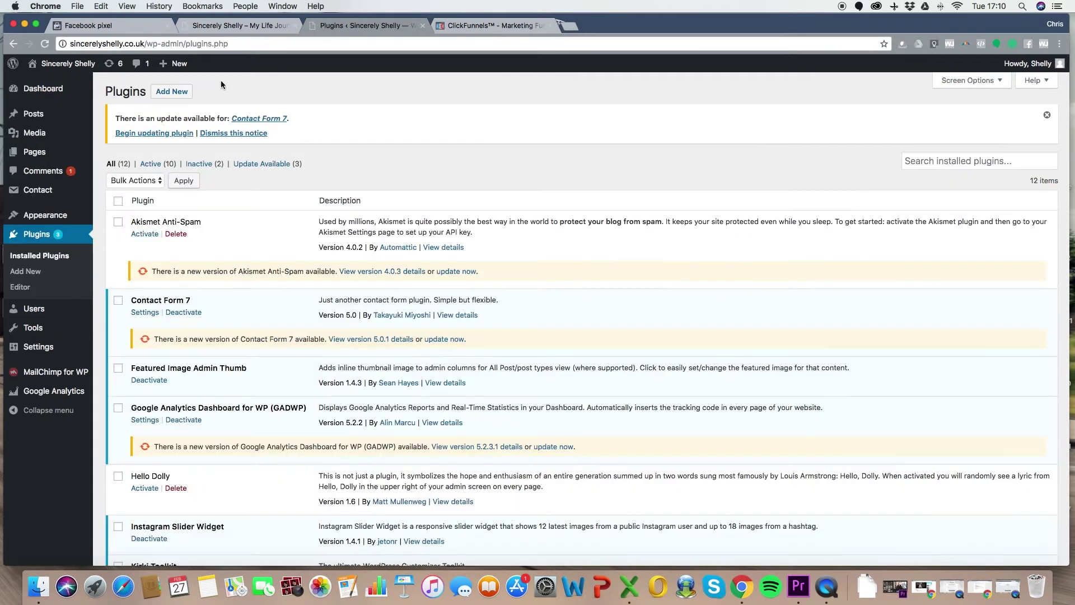
left_click(177, 94)
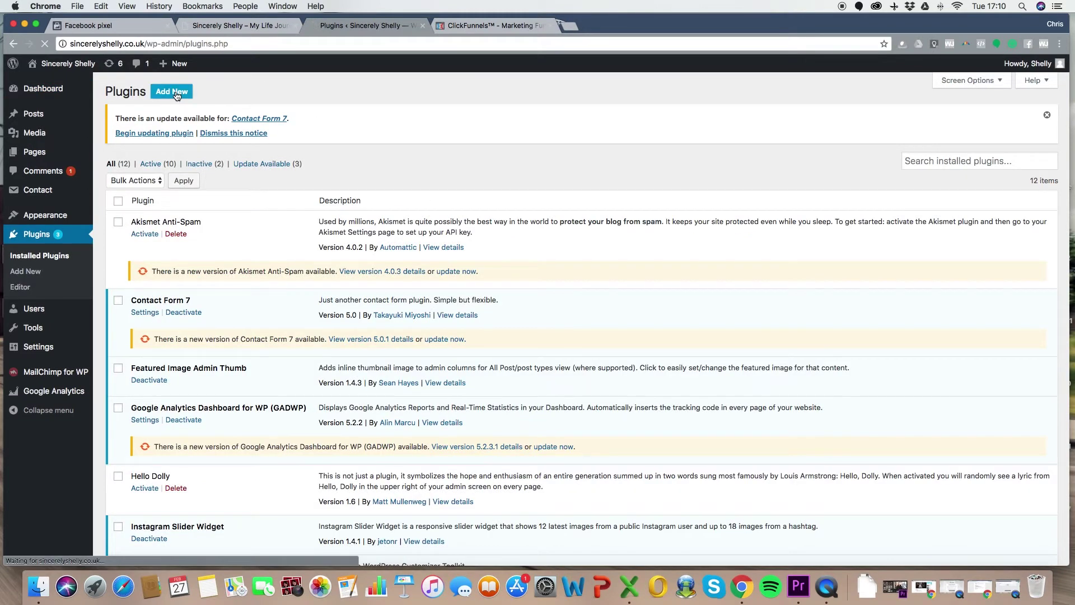
- Search 'facebook pixel', then install and activate Facebook Pixel by PixelYourSite
left_click(930, 175)
type("facebook")
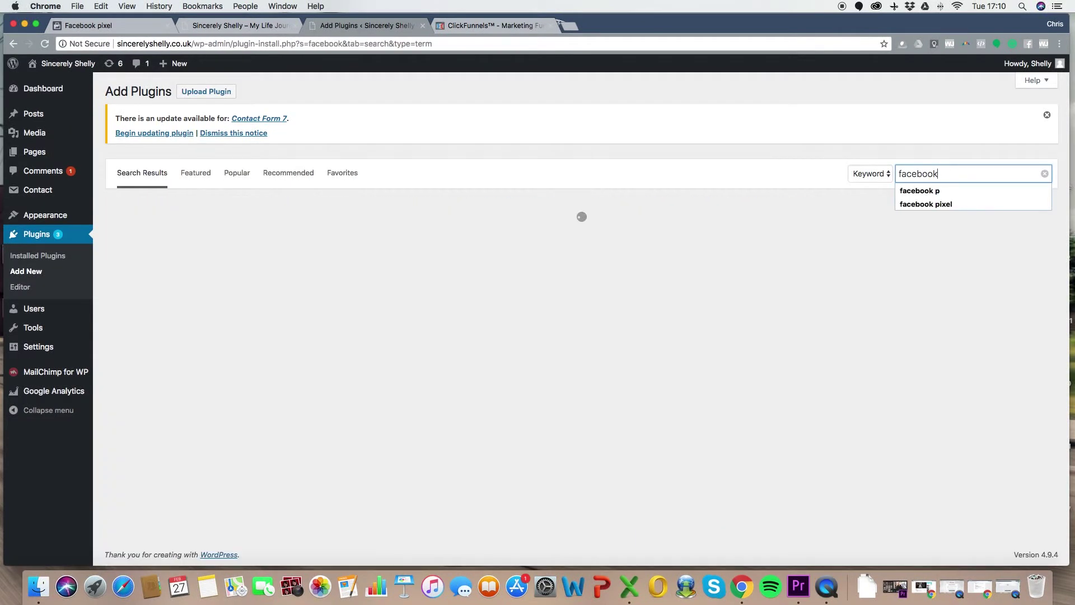
type(" pixel")
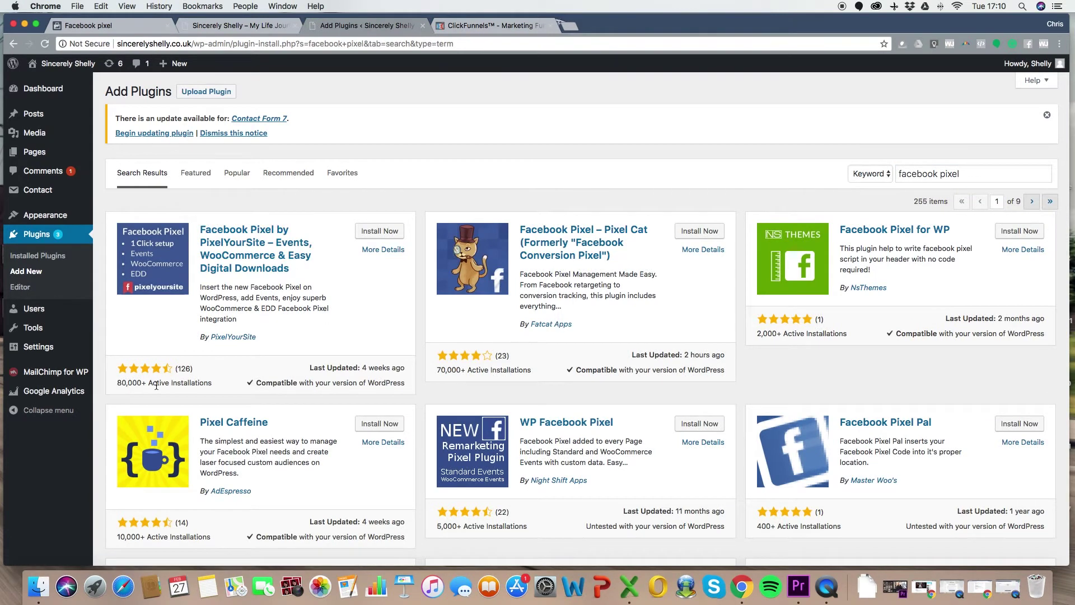
left_click(385, 232)
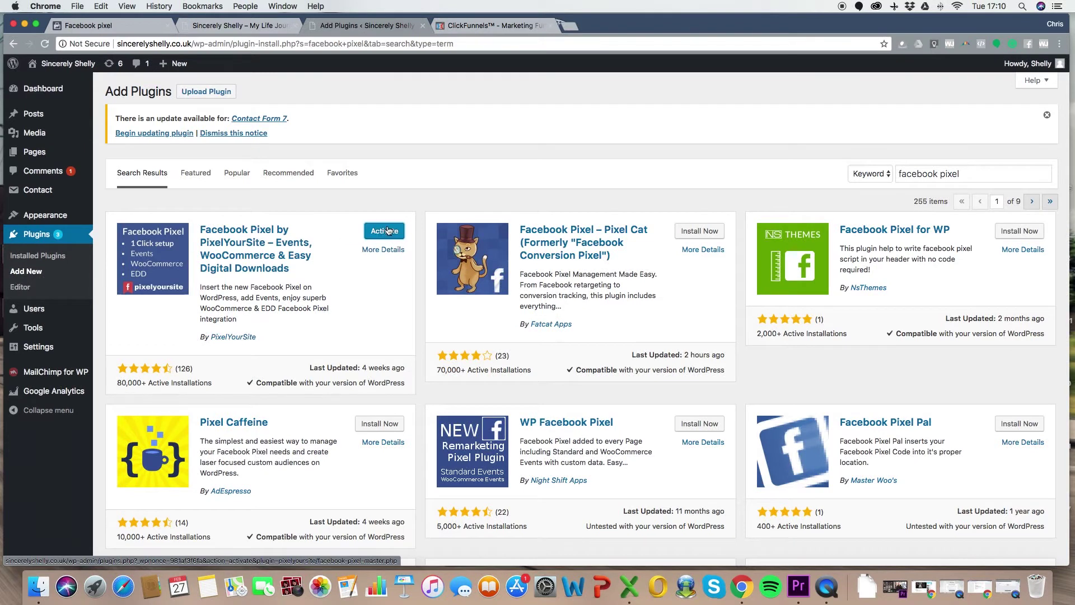
left_click(387, 232)
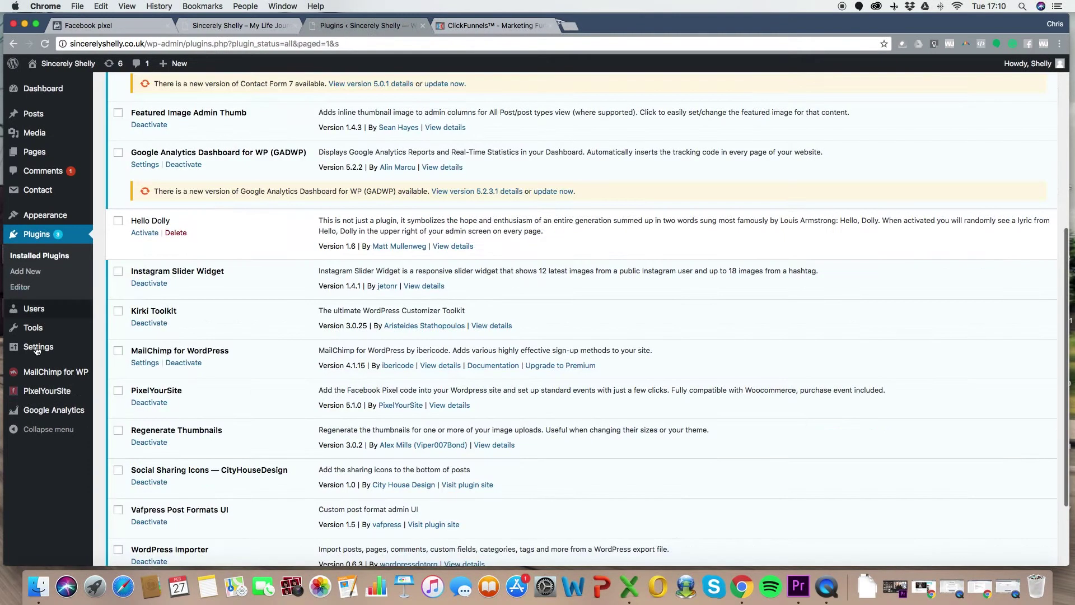
- Open the PixelYourSite settings and clear the existing Pixel ID value
left_click(53, 393)
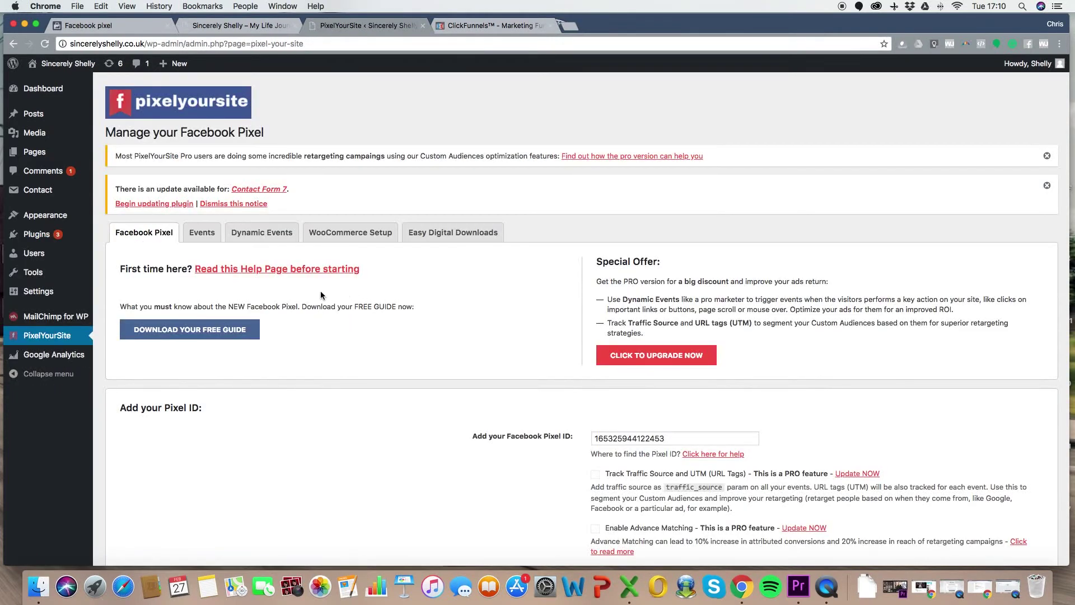
scroll(393, 295, "down", 2)
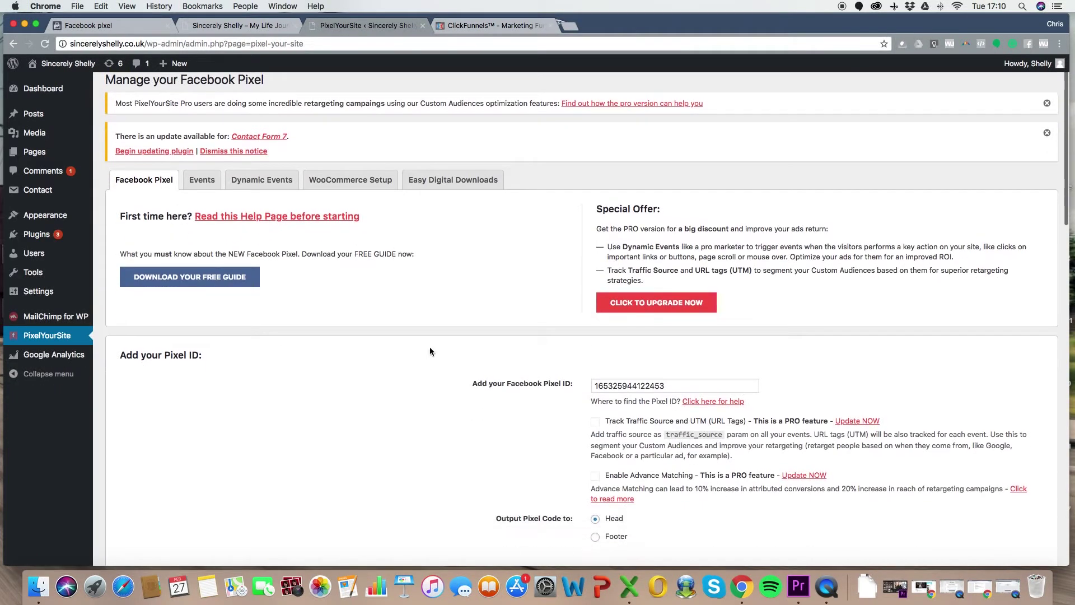
double_click(634, 386)
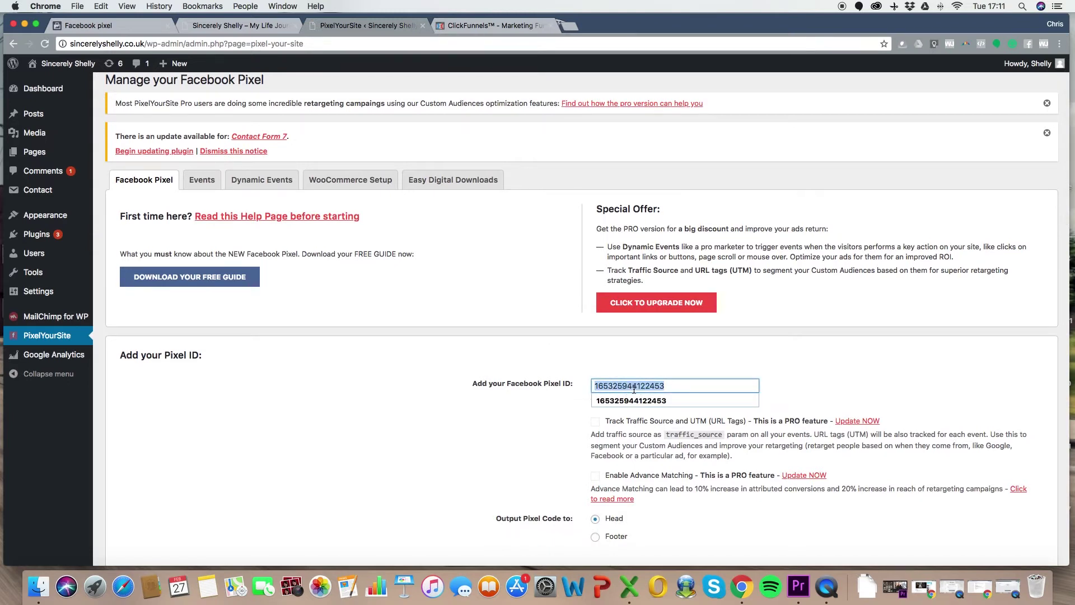
key("BackSpace")
- Copy the new pixel's ID number from Facebook Events Manager
left_click(129, 26)
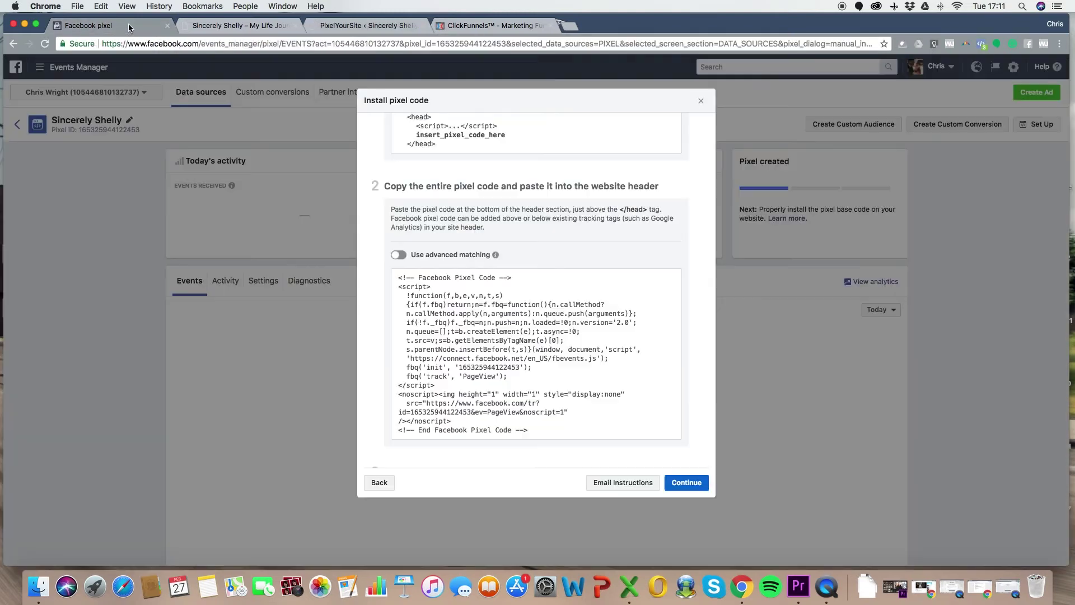
left_click(537, 364)
left_click(701, 100)
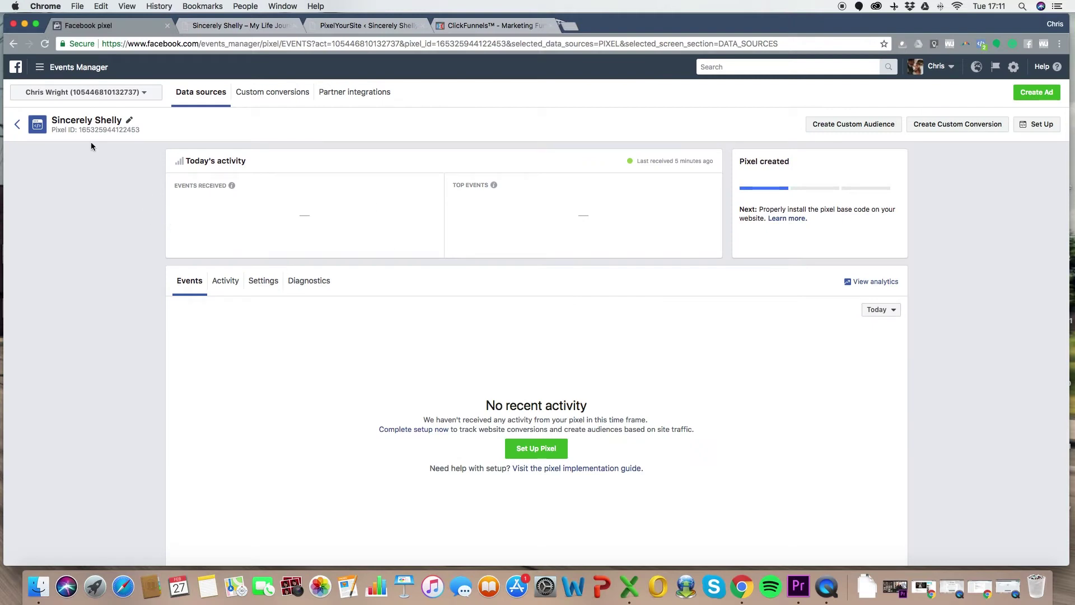
mouse_move(78, 130)
left_mouse_down()
mouse_move(147, 129)
mouse_move(78, 130)
left_mouse_up()
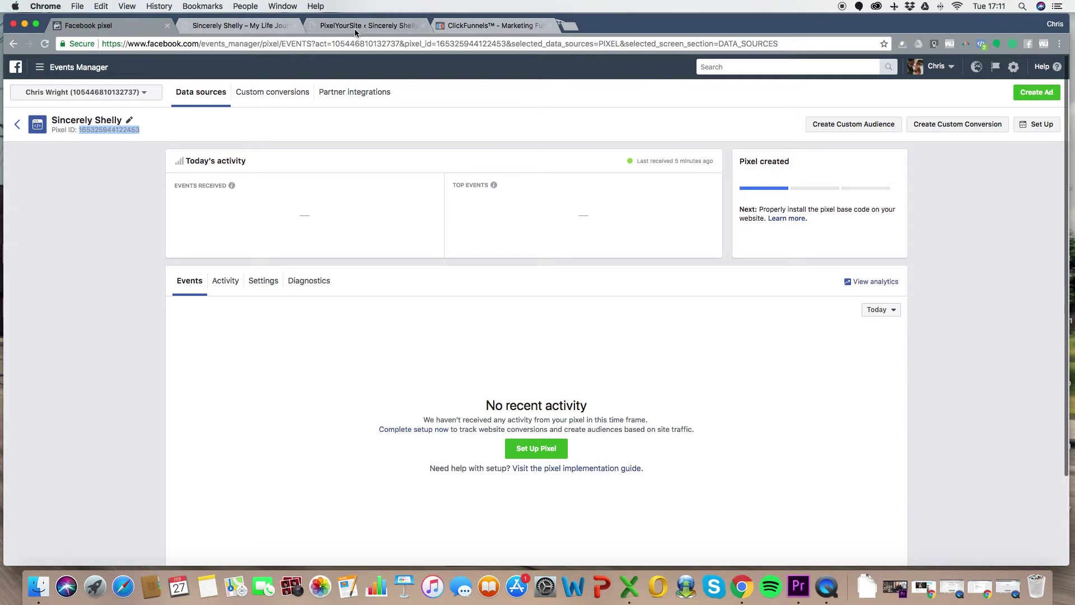
left_click(267, 30)
- Fill the Pixel ID field from the autofill suggestion and save the PixelYourSite settings
left_click(366, 25)
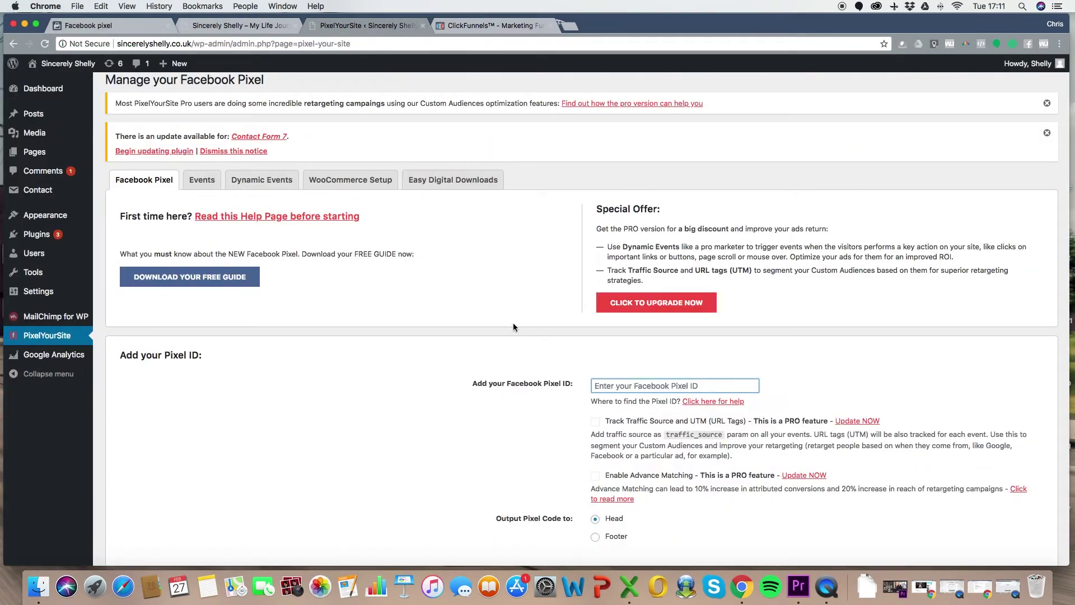
scroll(587, 340, "down", 2)
key("Down")
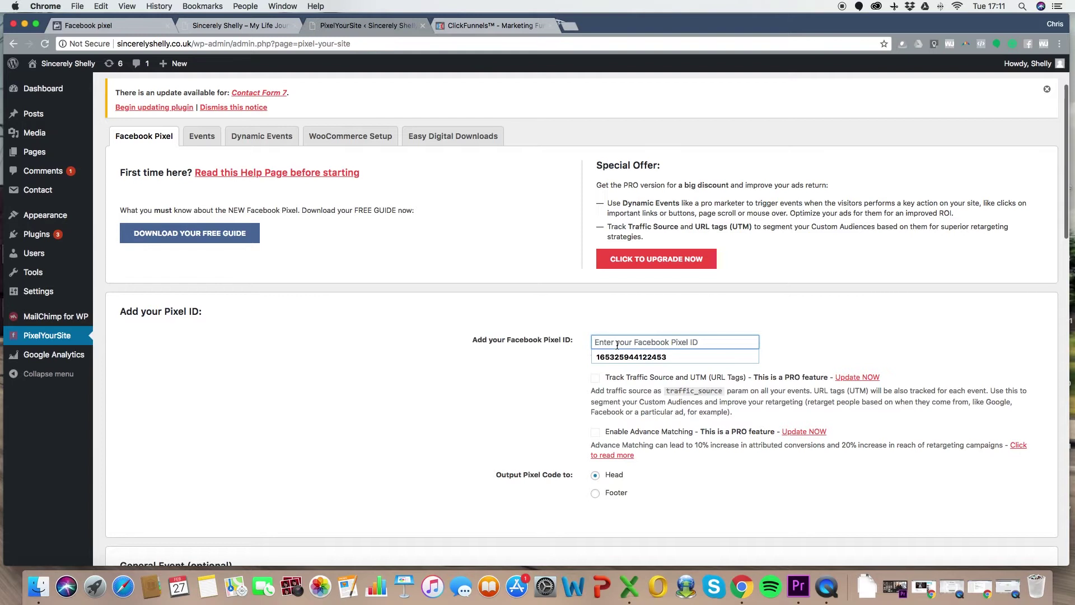
key("Down")
key("Return")
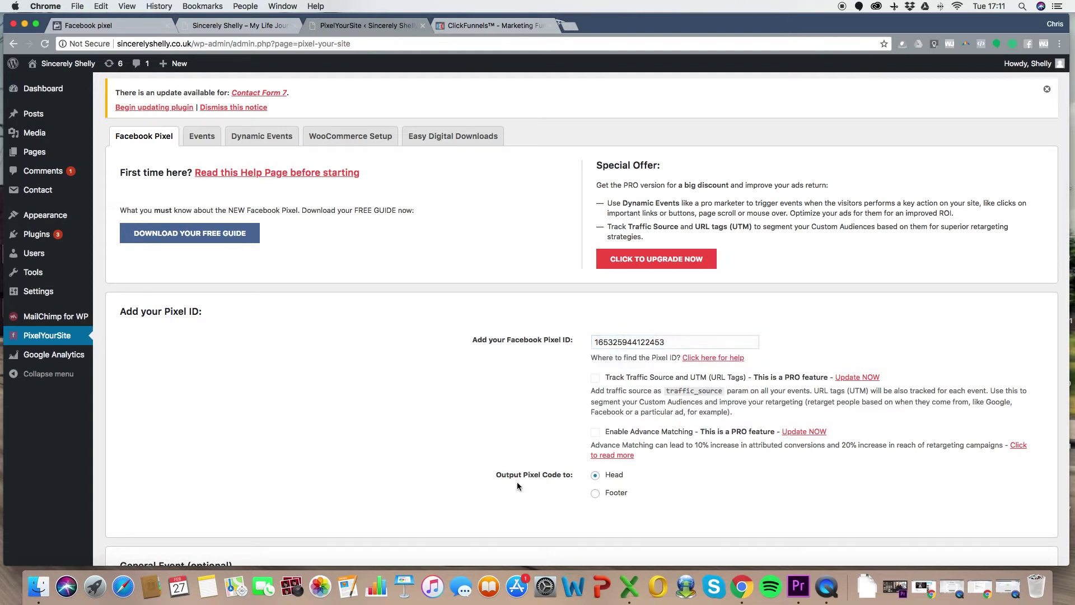
scroll(771, 437, "down", 7)
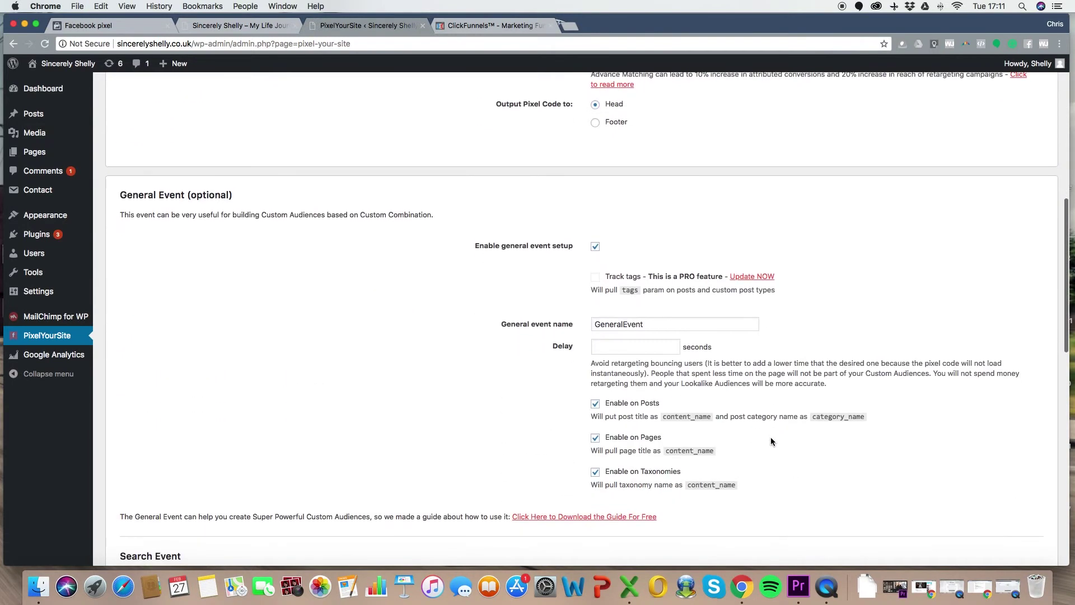
scroll(471, 277, "down", 3)
scroll(504, 276, "up", 2)
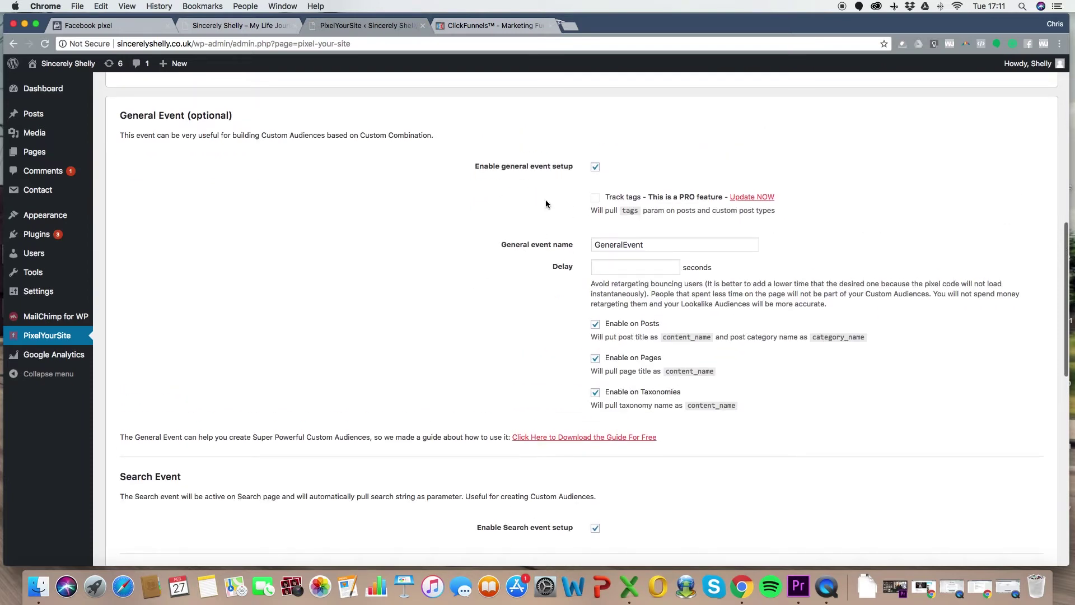
scroll(496, 275, "down", 5)
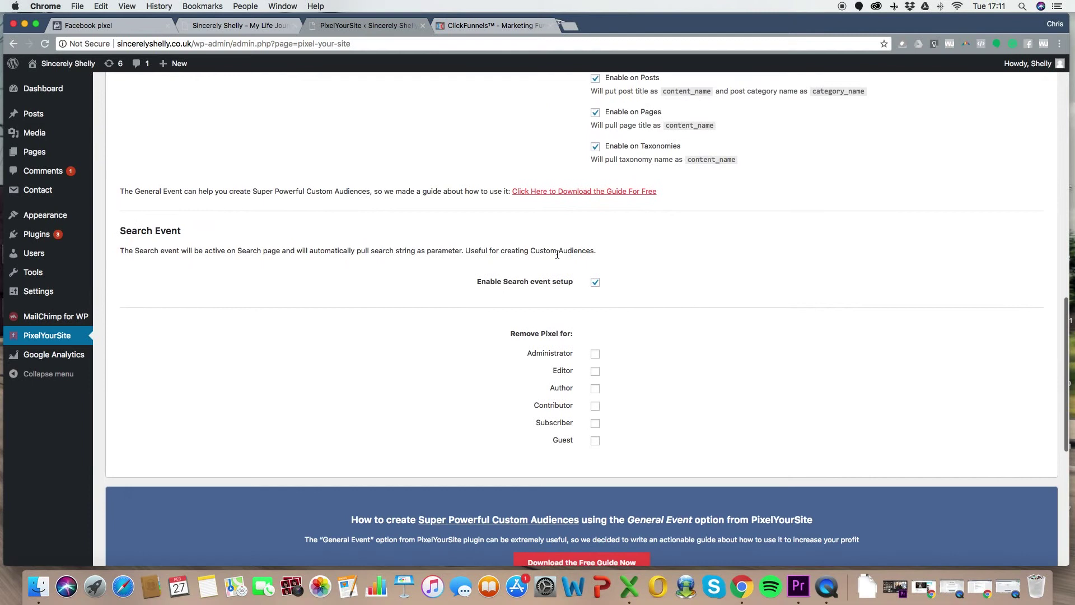
scroll(503, 302, "down", 5)
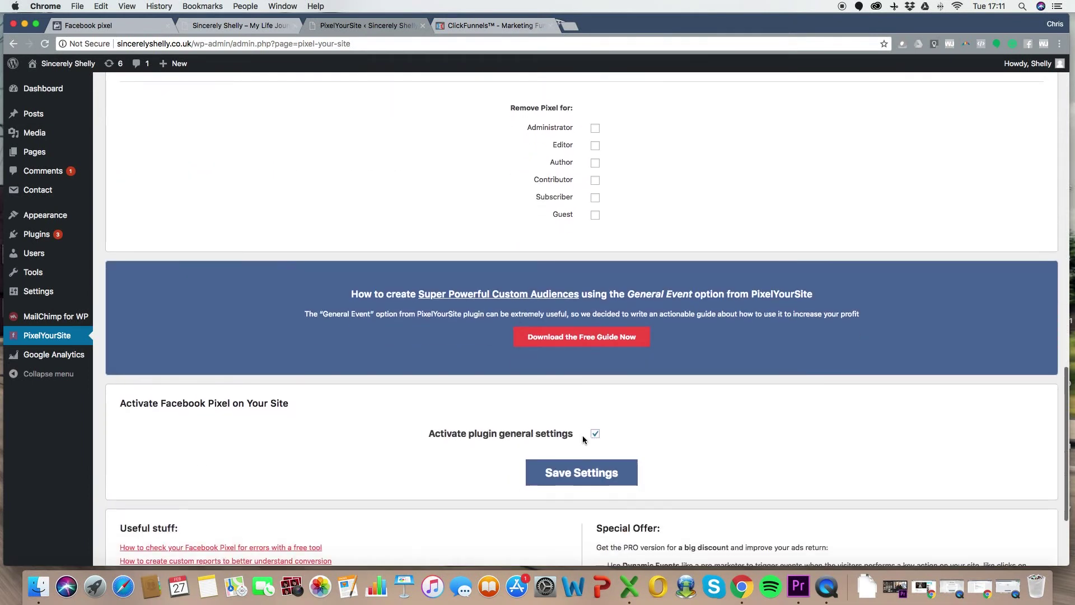
left_click(621, 466)
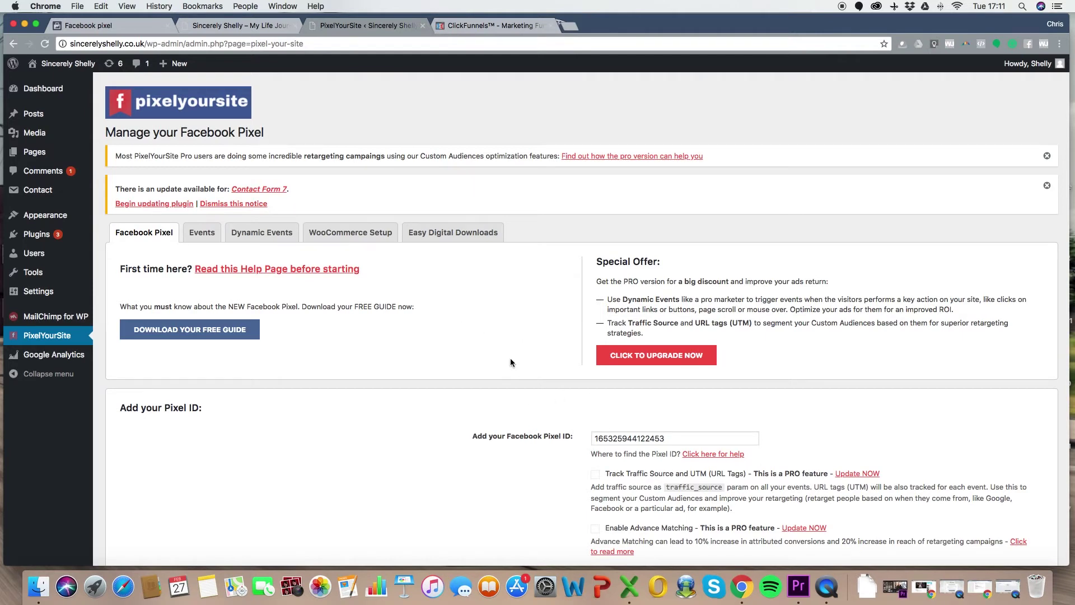
- Switch to the PixelYourSite Events settings
scroll(523, 343, "down", 3)
scroll(523, 343, "up", 3)
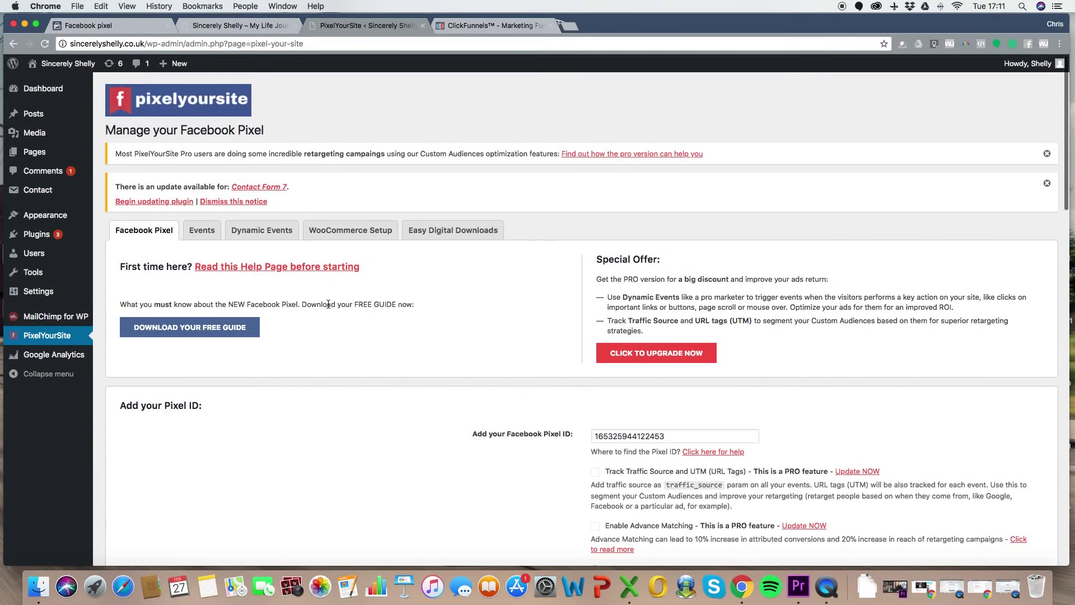
left_click(200, 235)
scroll(419, 342, "down", 3)
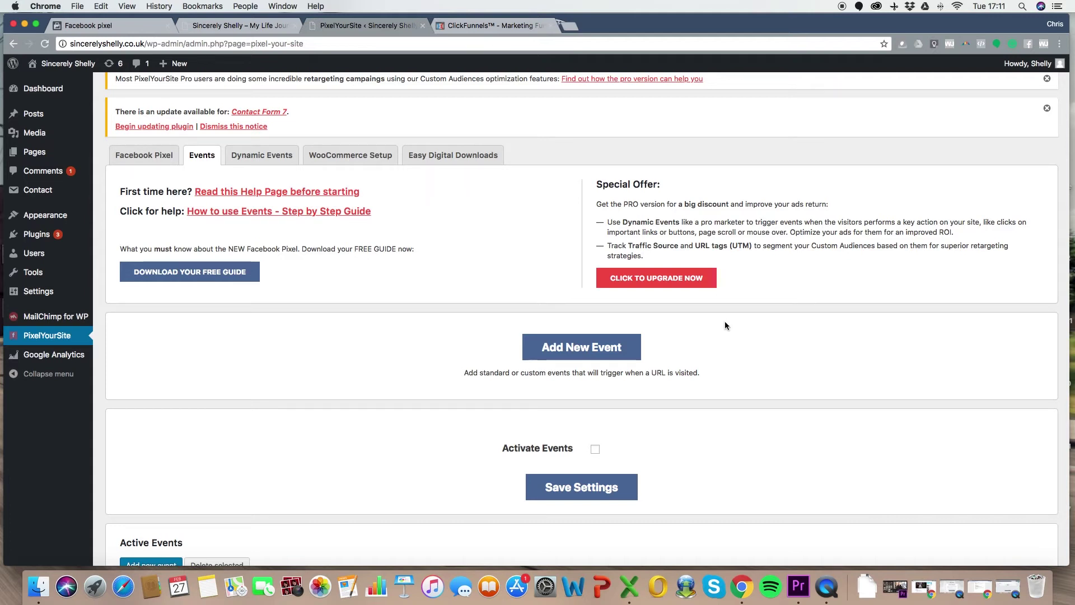
- Start a new event with type Lead, then close the dialog without adding it
left_click(587, 351)
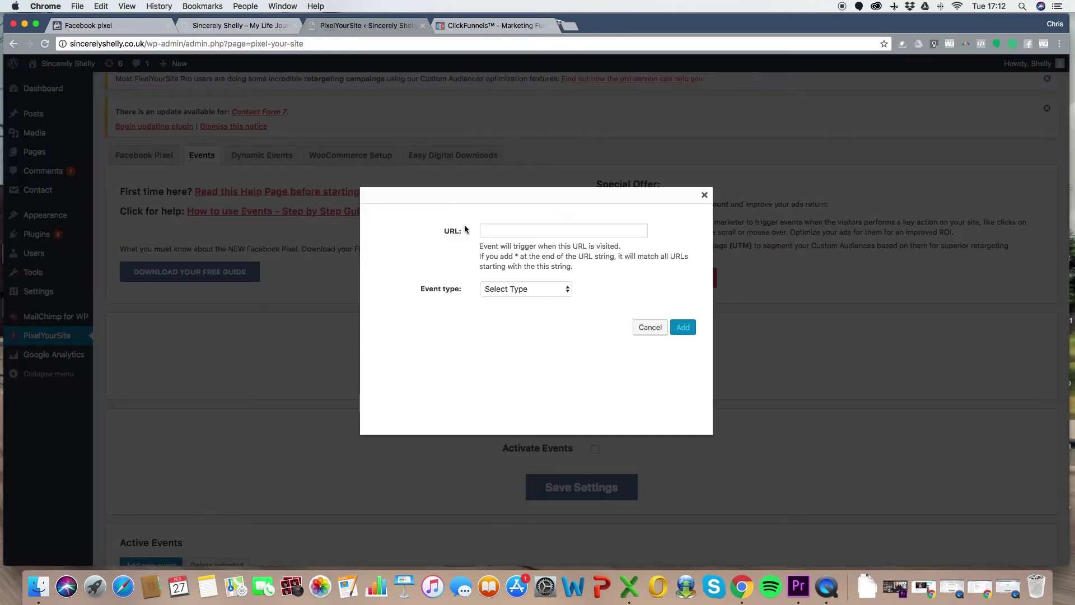
left_click(498, 230)
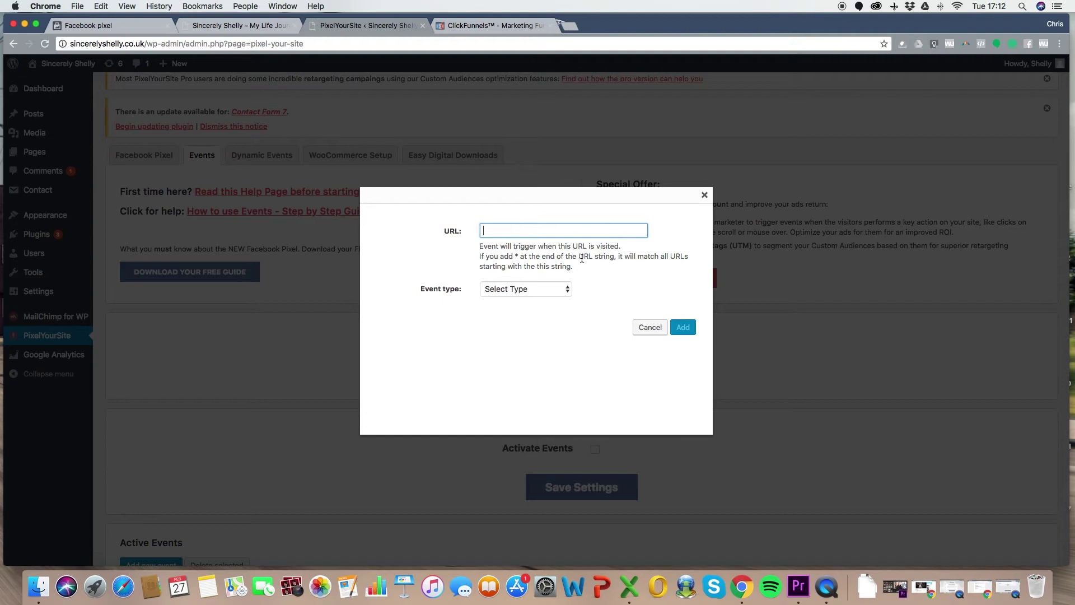
left_click(551, 292)
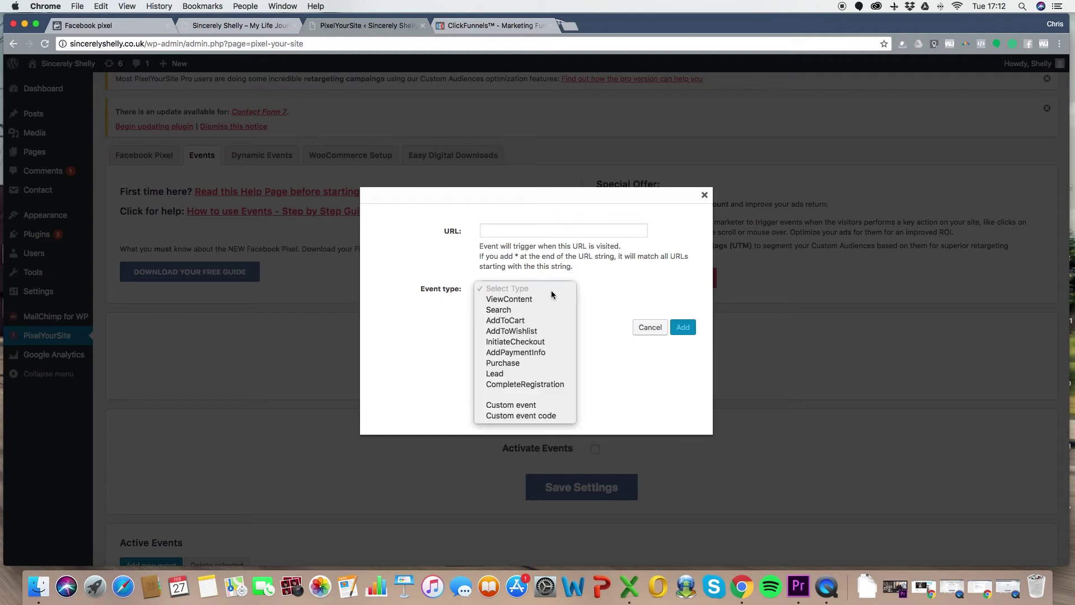
left_click(515, 374)
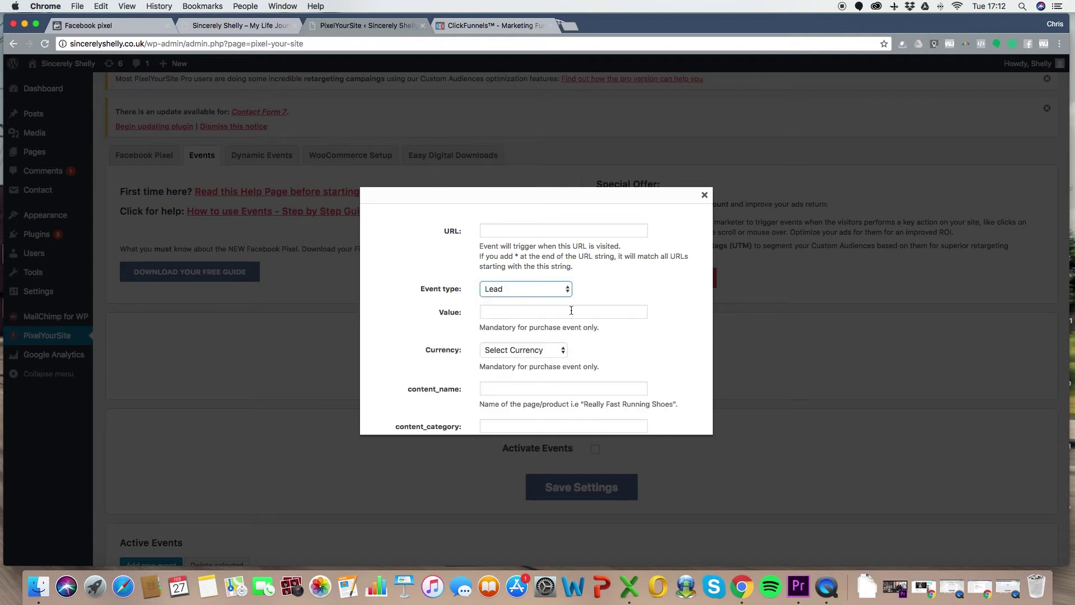
left_click(704, 195)
scroll(627, 409, "up", 3)
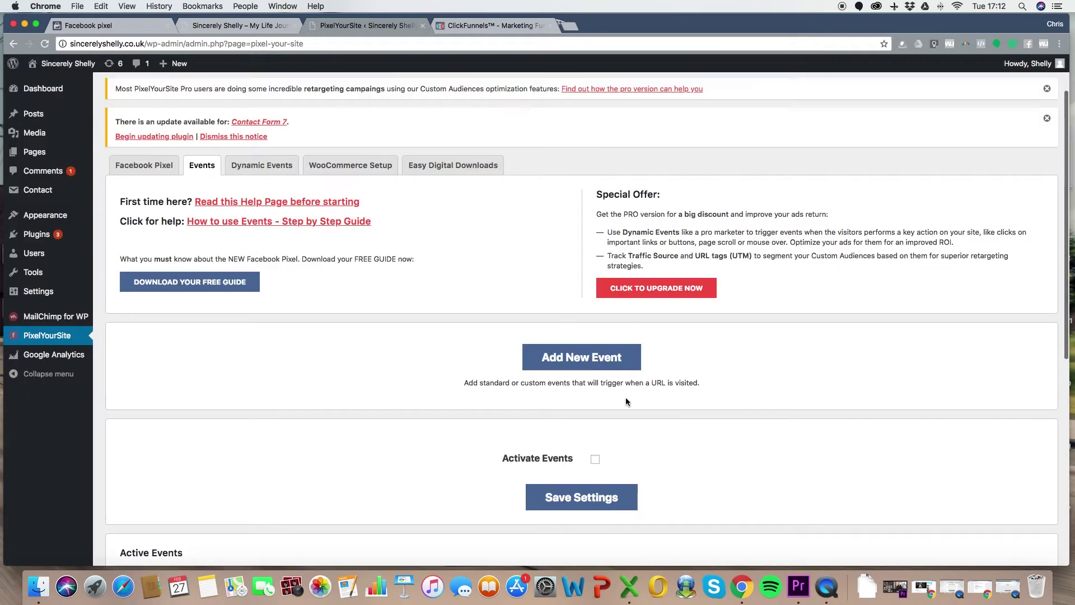
scroll(616, 443, "down", 5)
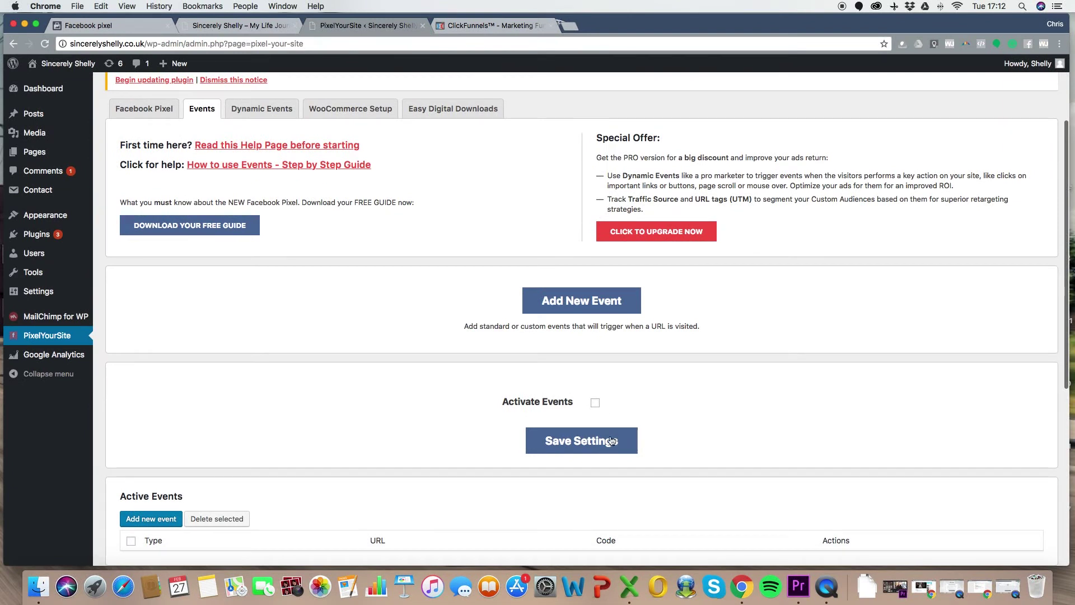
scroll(245, 514, "down", 2)
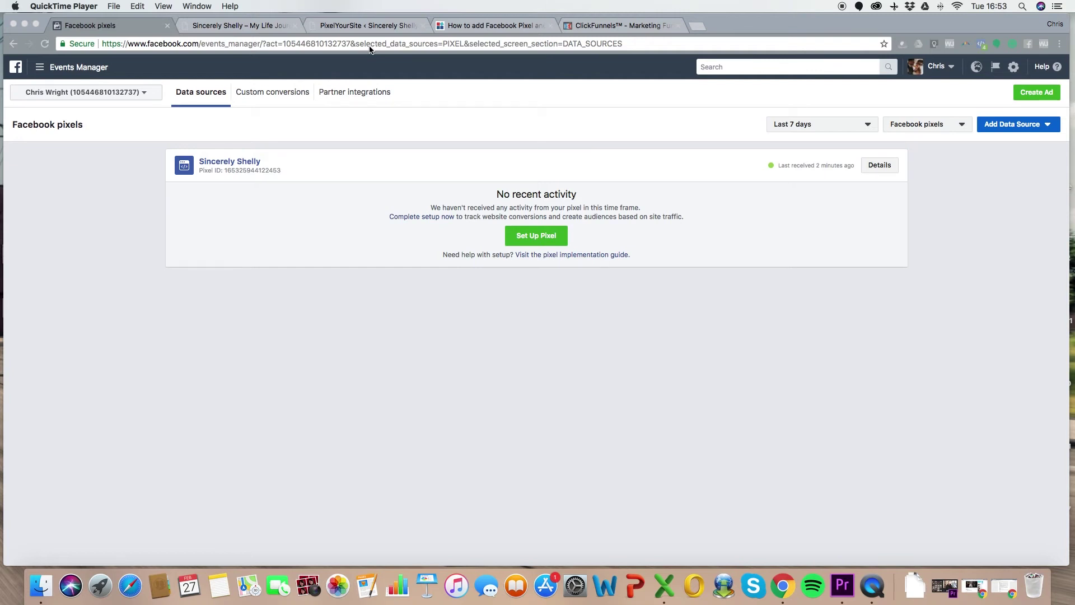
- Switch to ClickFunnels to view the Sincerely Shelly funnel's Optin step
left_click(604, 25)
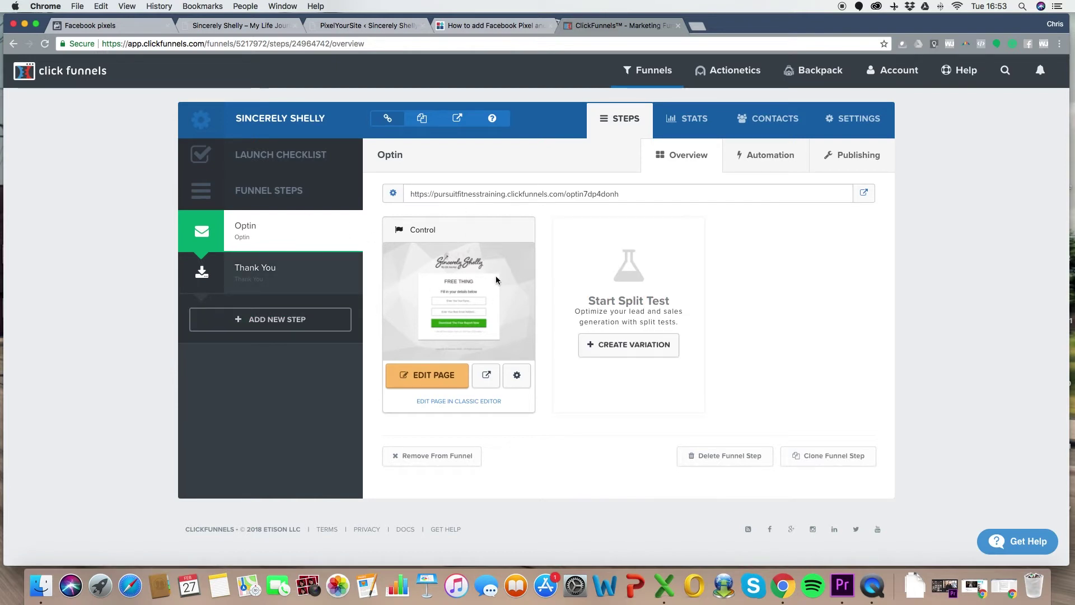
- Preview the Optin page and the Thank You page in new tabs
left_click(486, 373)
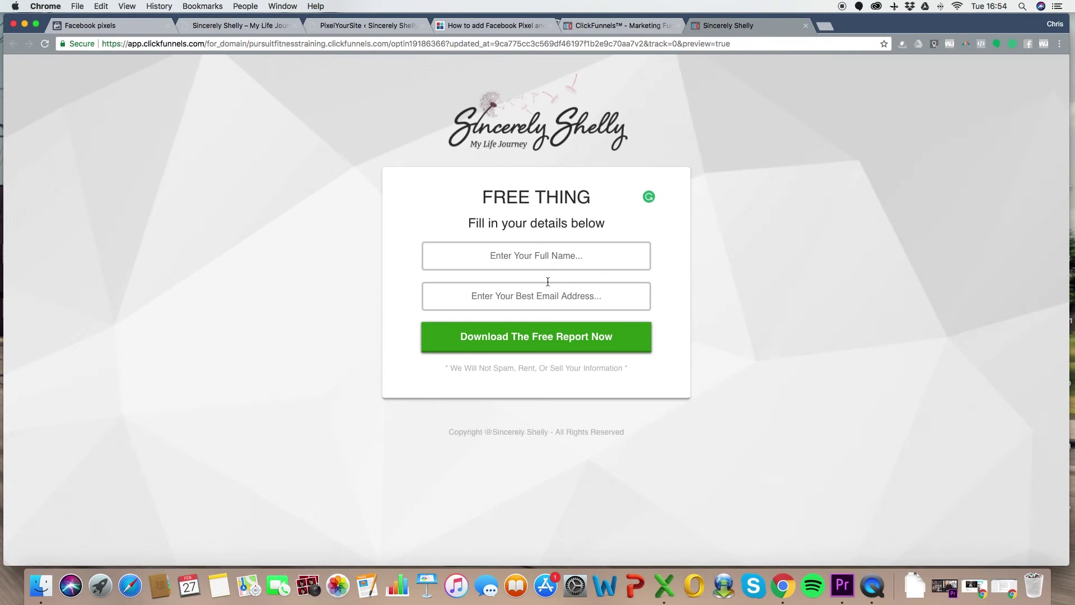
left_click(613, 25)
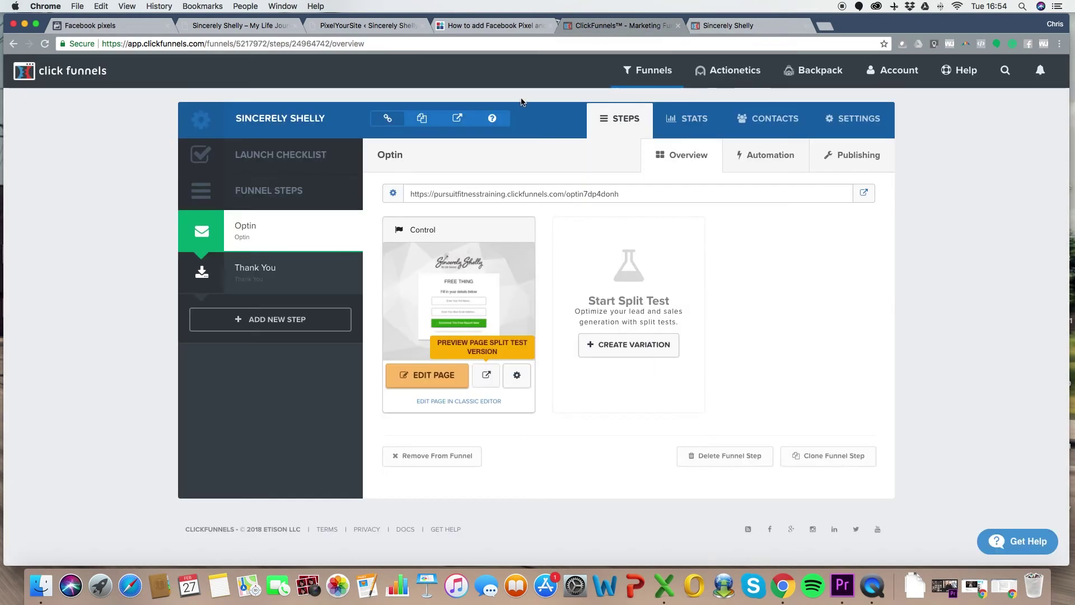
left_click(261, 277)
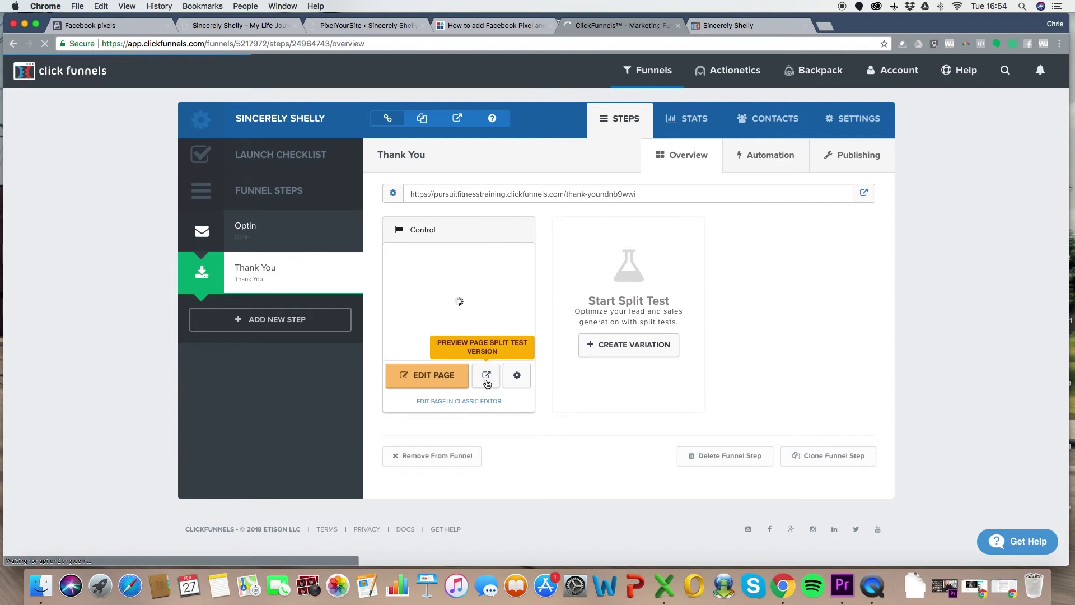
left_click(486, 380)
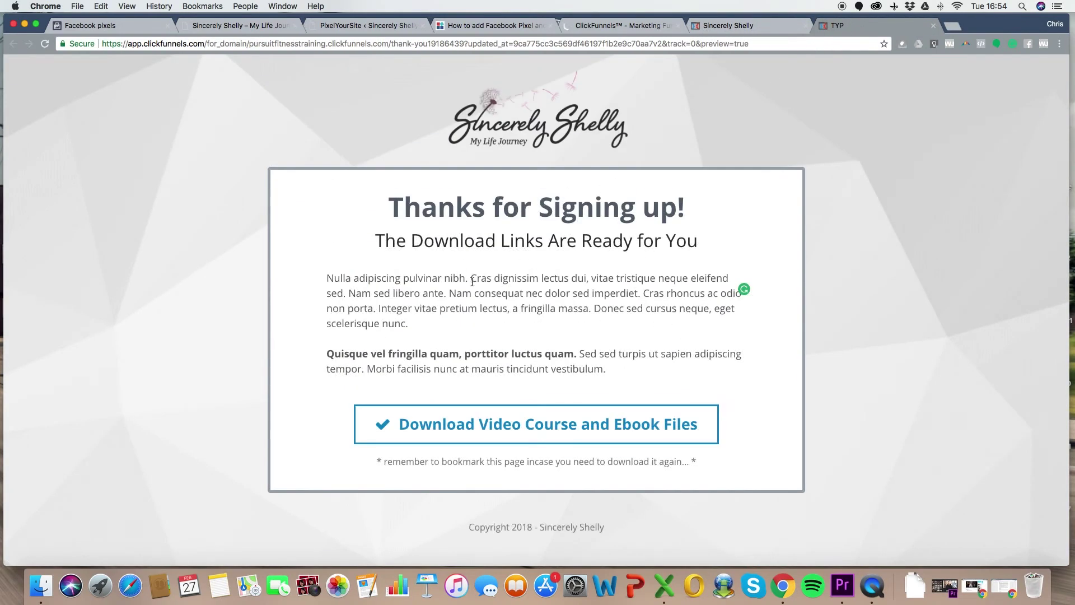
- Compare the opt-in and thank-you previews, then return to the Facebook pixels page
left_click(739, 25)
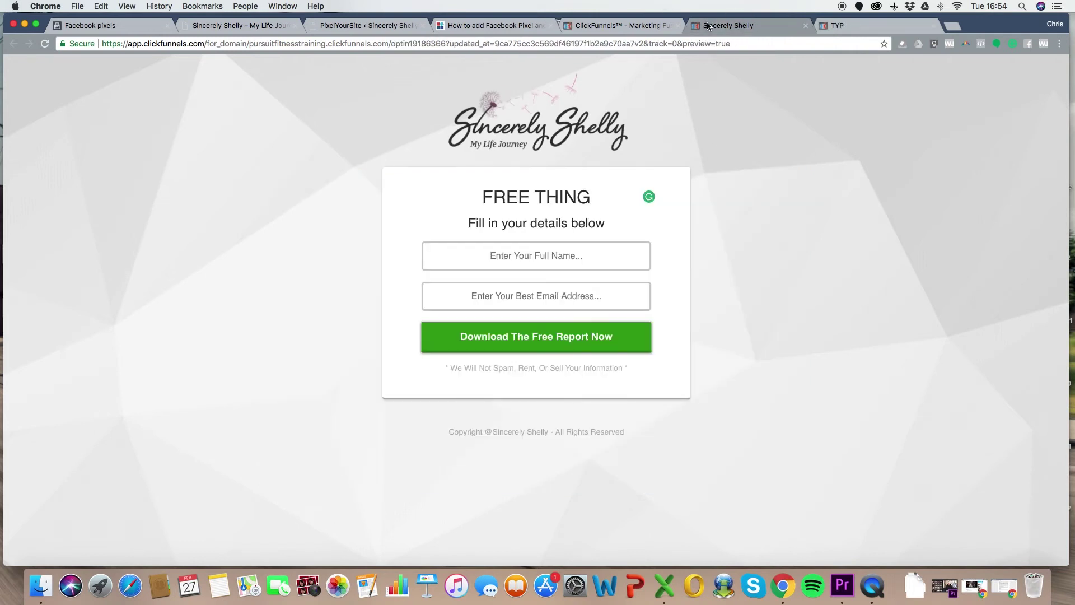
left_click(605, 25)
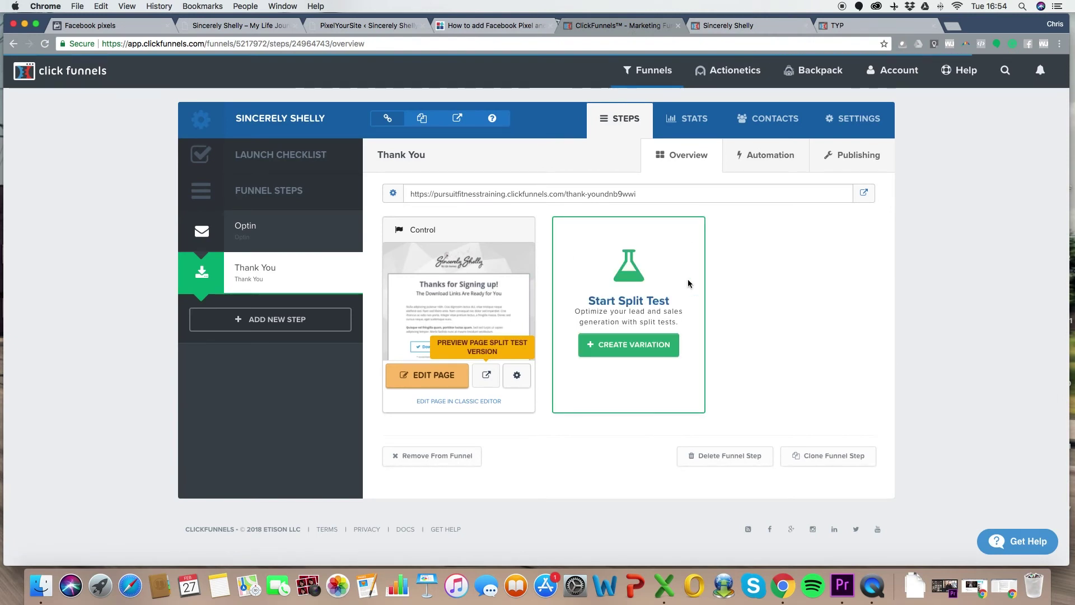
left_click(844, 25)
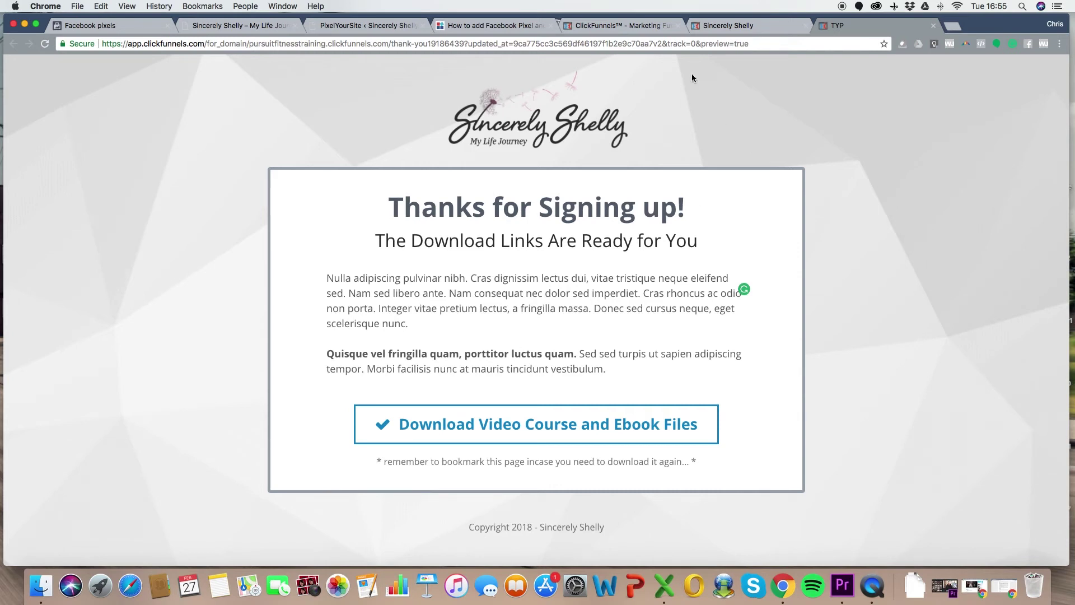
left_click(728, 26)
left_click(638, 28)
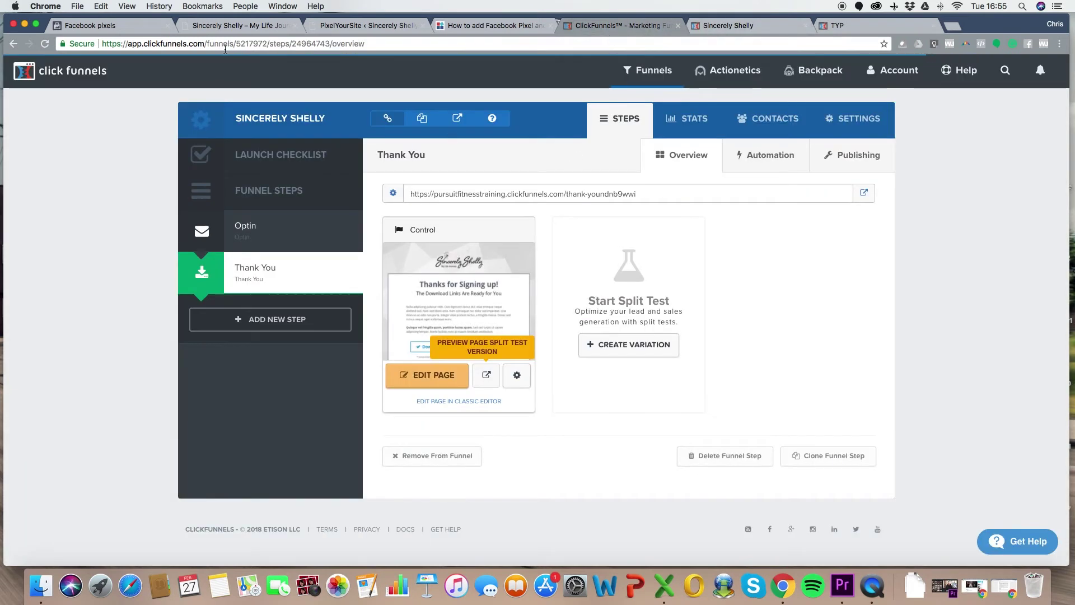
left_click(101, 25)
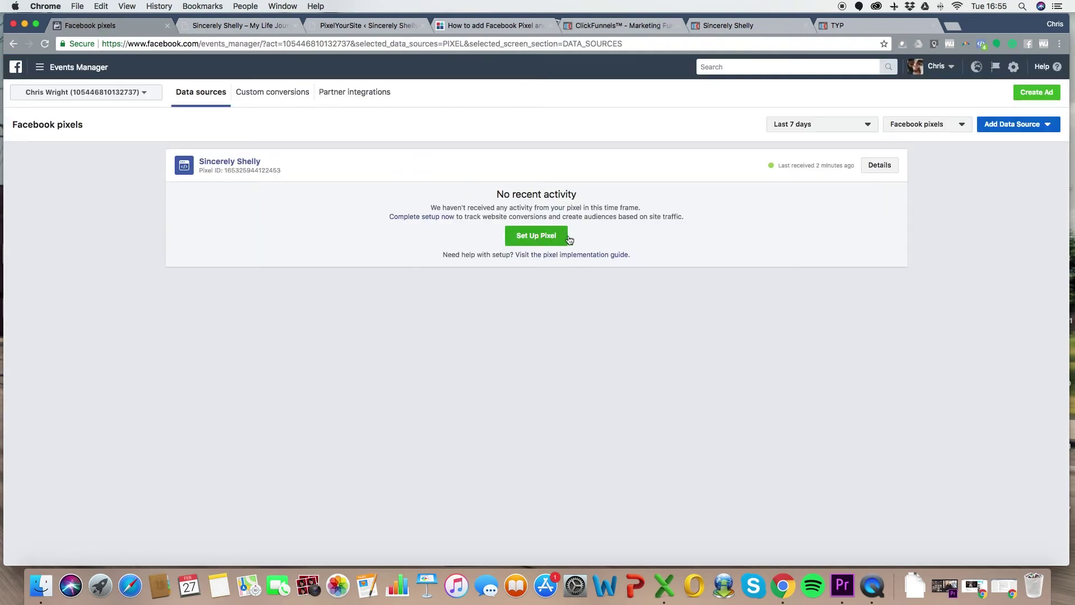
- Reopen the pixel's manual installation and copy the full base code for ClickFunnels
left_click(536, 237)
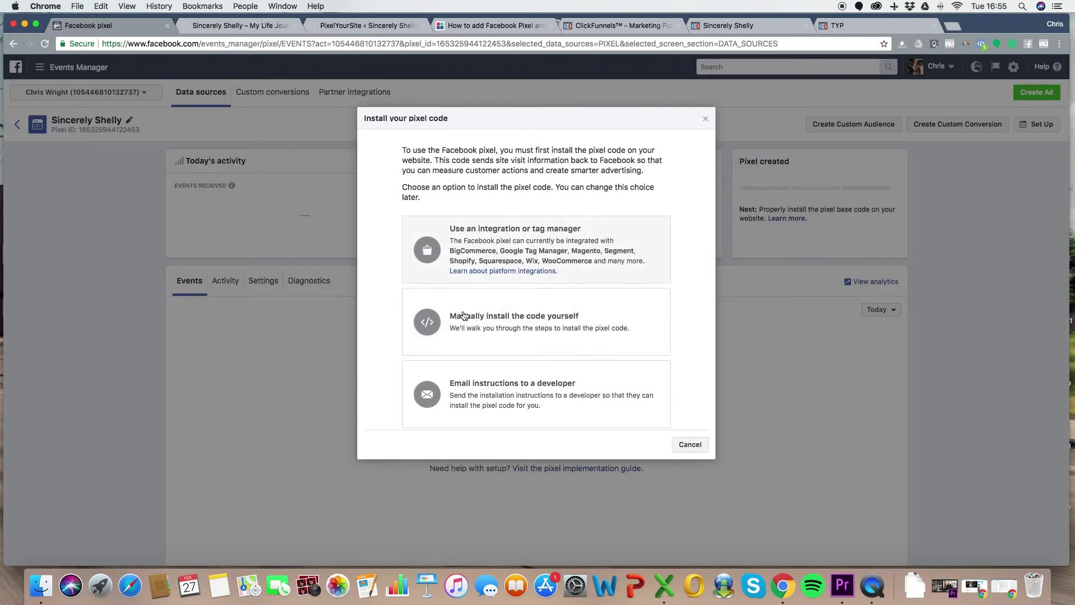
left_click(531, 353)
scroll(593, 329, "down", 5)
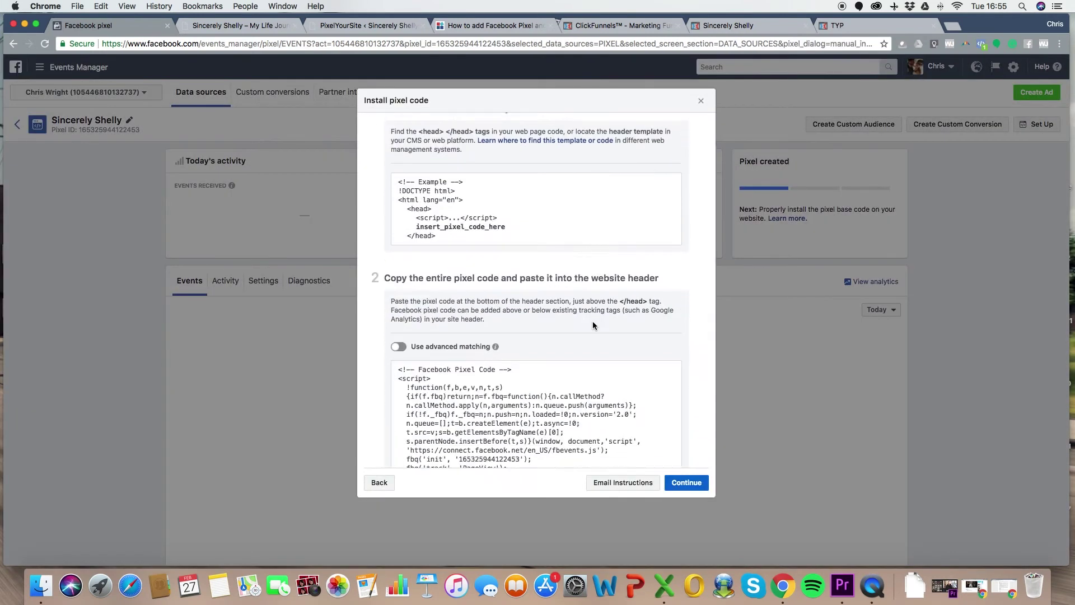
left_click(445, 318)
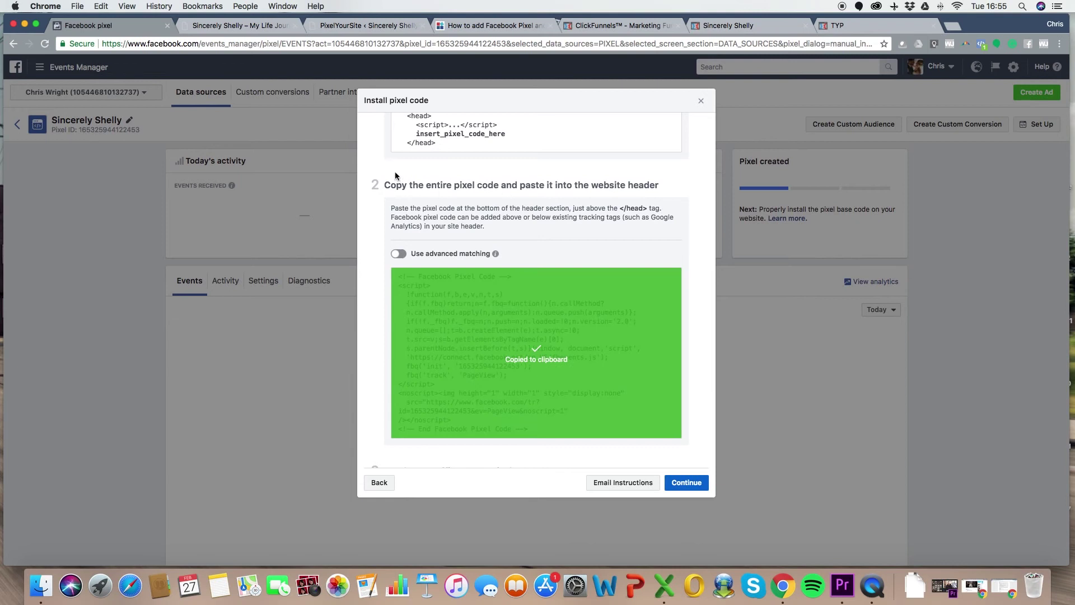
scroll(429, 186, "up", 2)
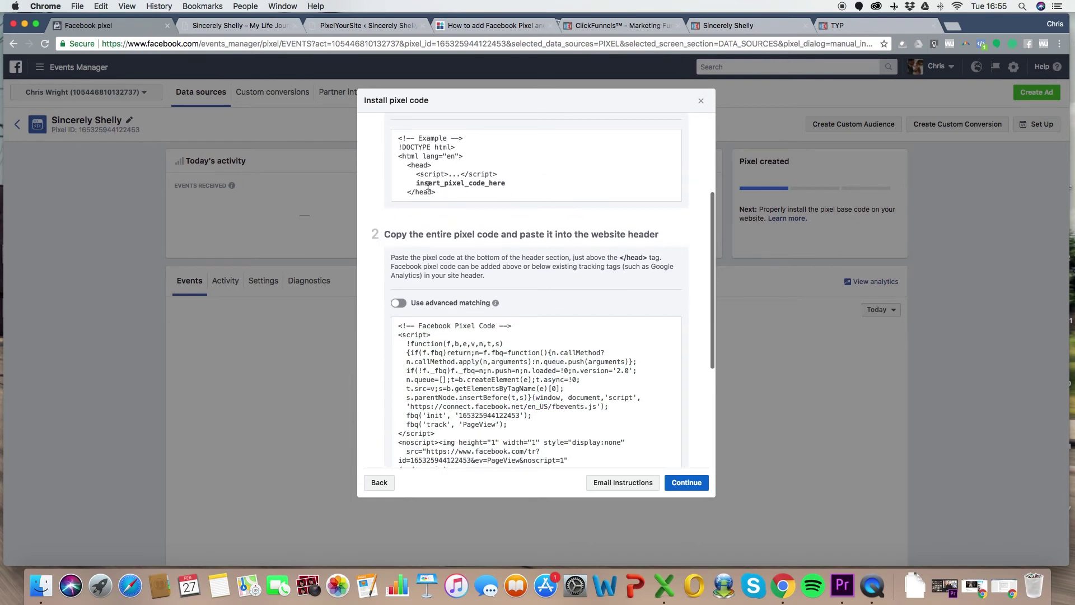
scroll(509, 206, "down", 4)
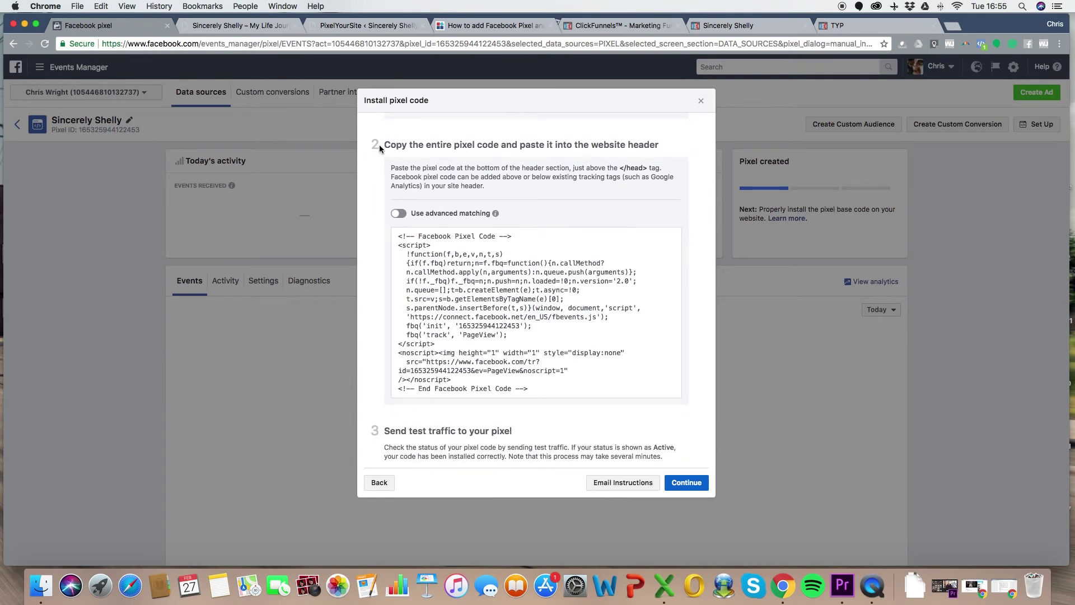
left_click(490, 334)
left_click(619, 27)
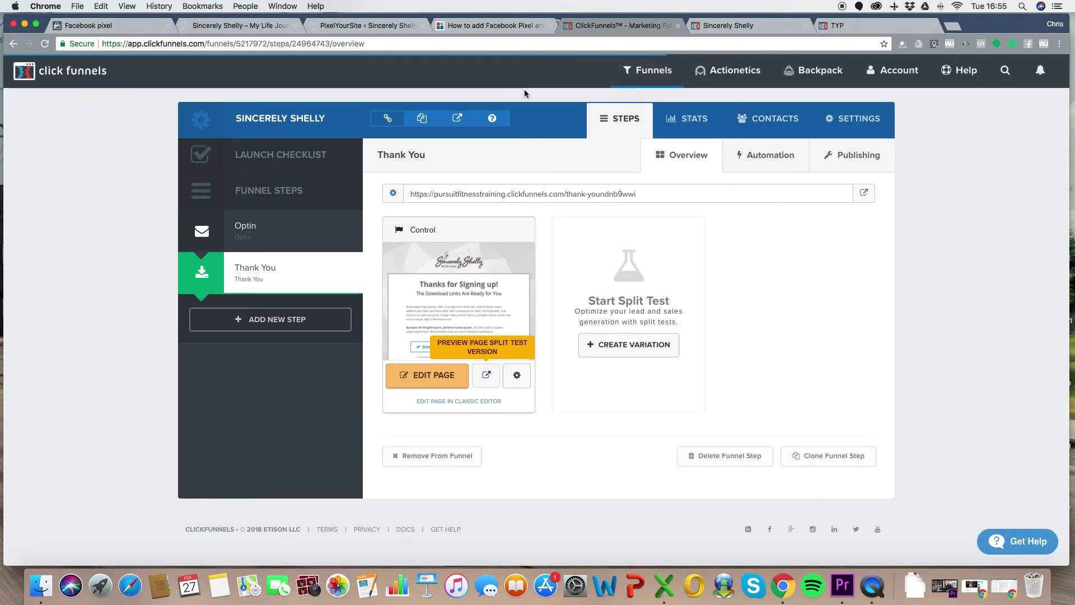
- Paste the pixel code into the funnel's Head Tracking Code and save the settings
left_click(291, 230)
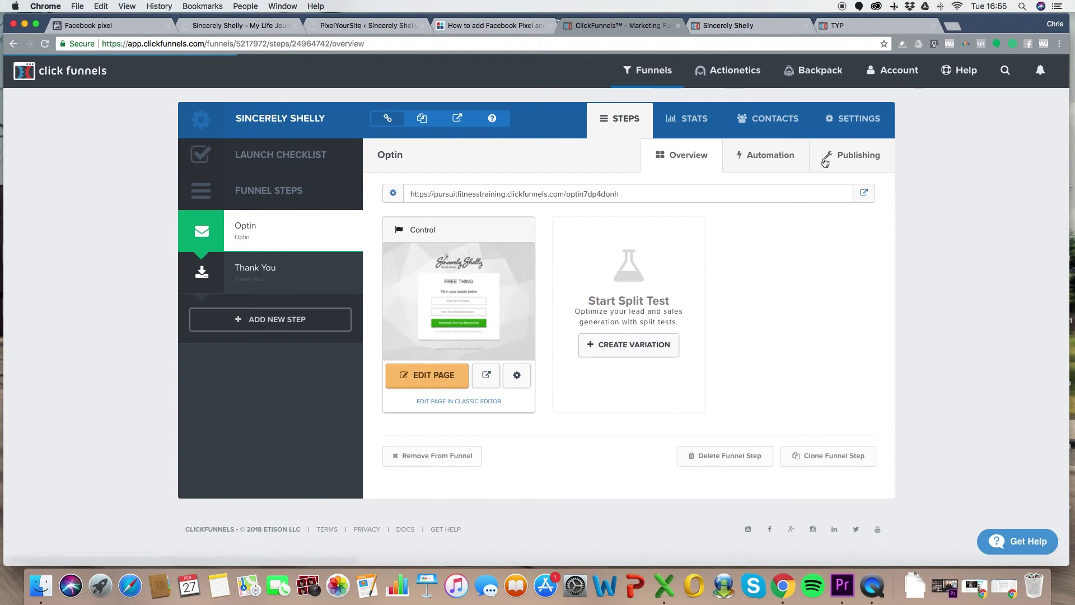
left_click(871, 119)
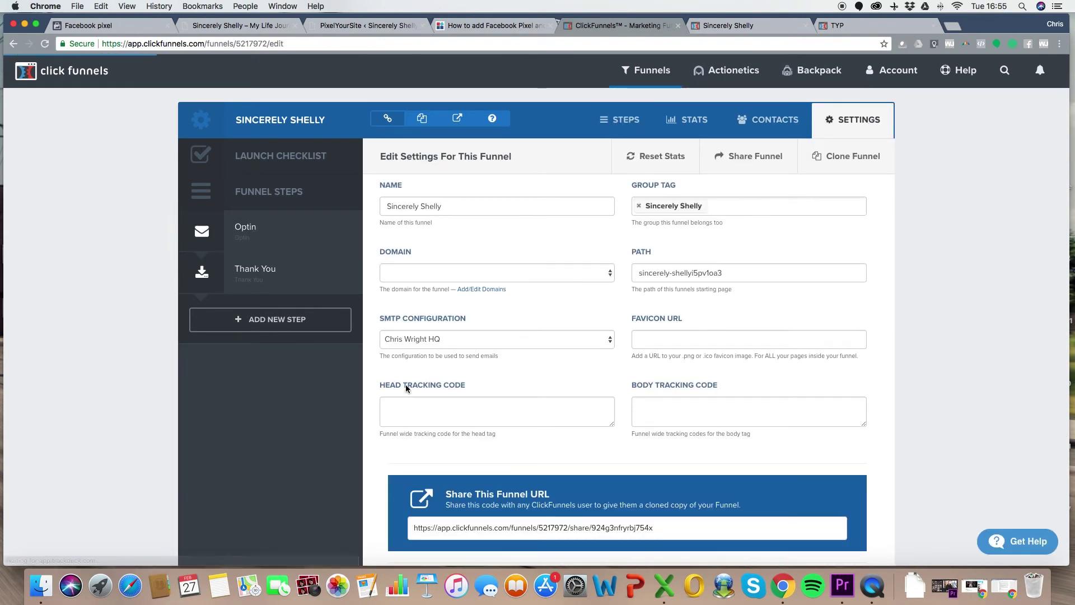
left_click_drag(387, 388, 484, 390)
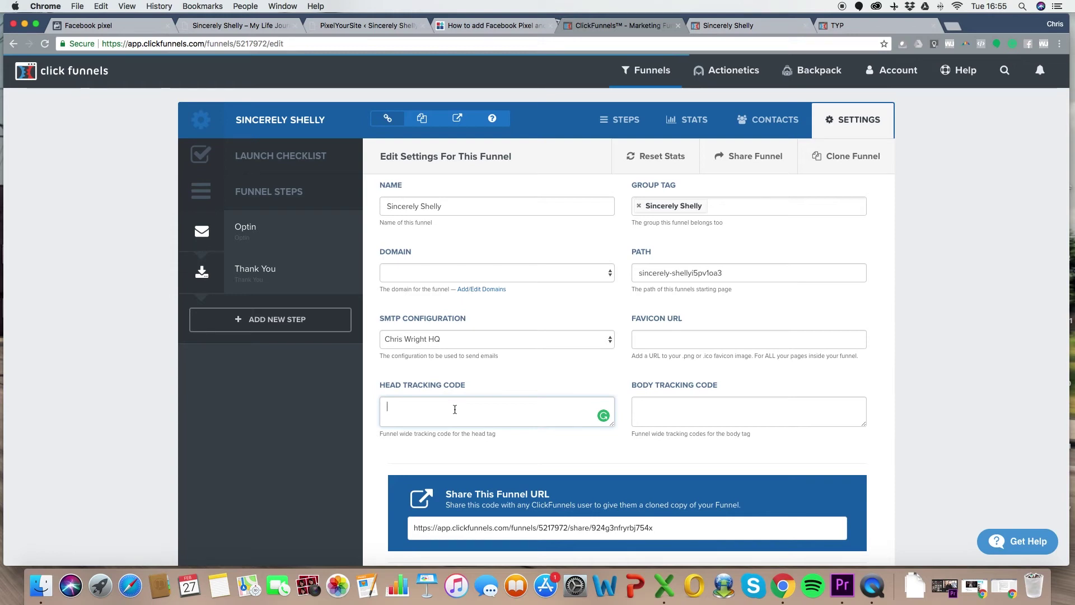
key("super+v")
scroll(431, 422, "up", 2)
scroll(431, 423, "down", 2)
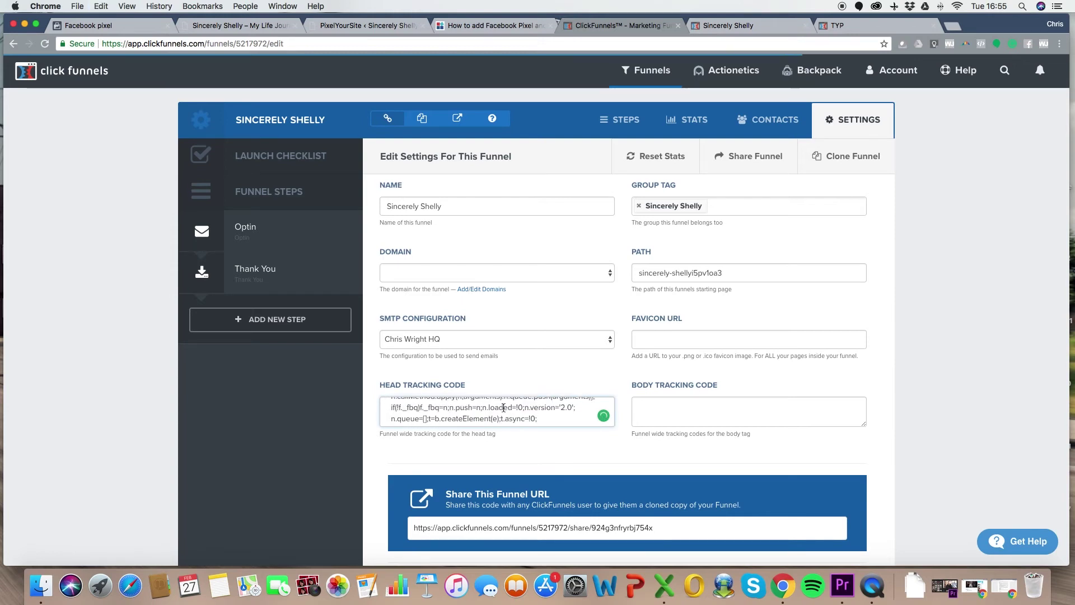
scroll(859, 422, "down", 20)
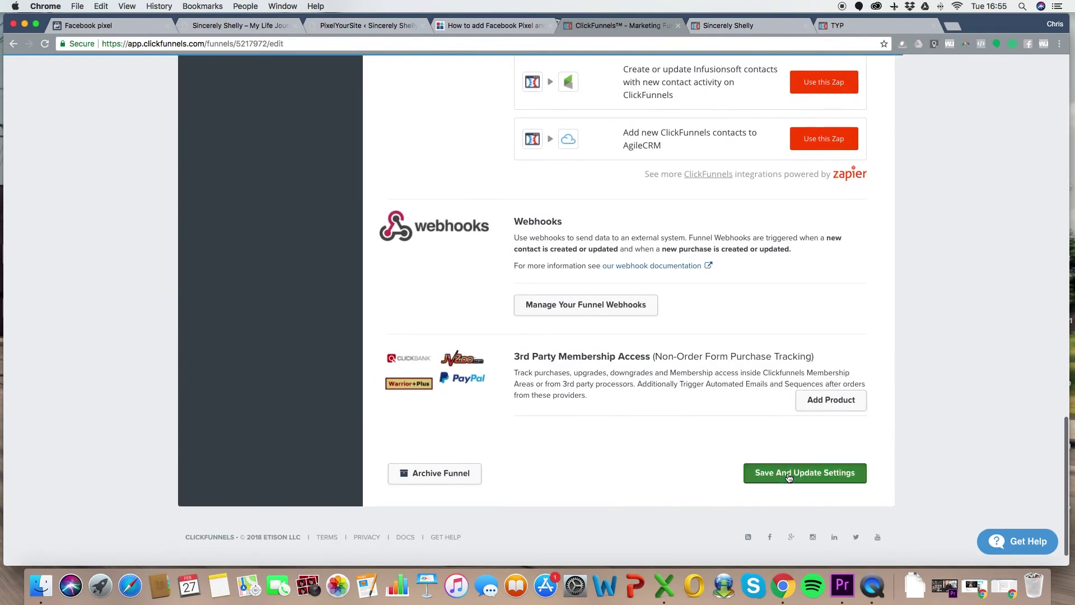
left_click(790, 473)
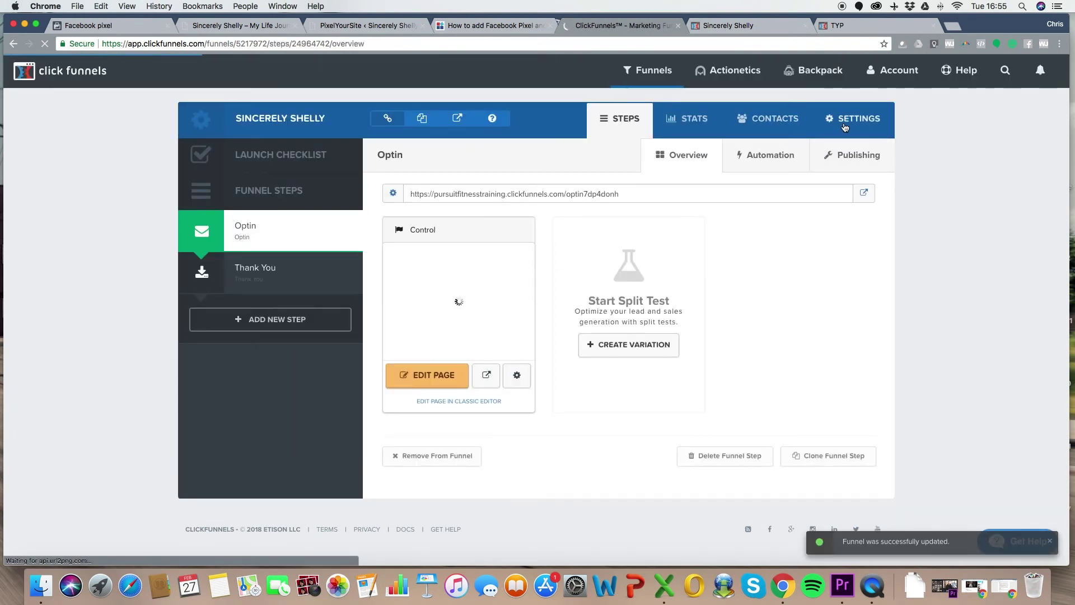
- Recheck the funnel settings and Thank You step, then return to the Facebook pixel setup
left_click(855, 119)
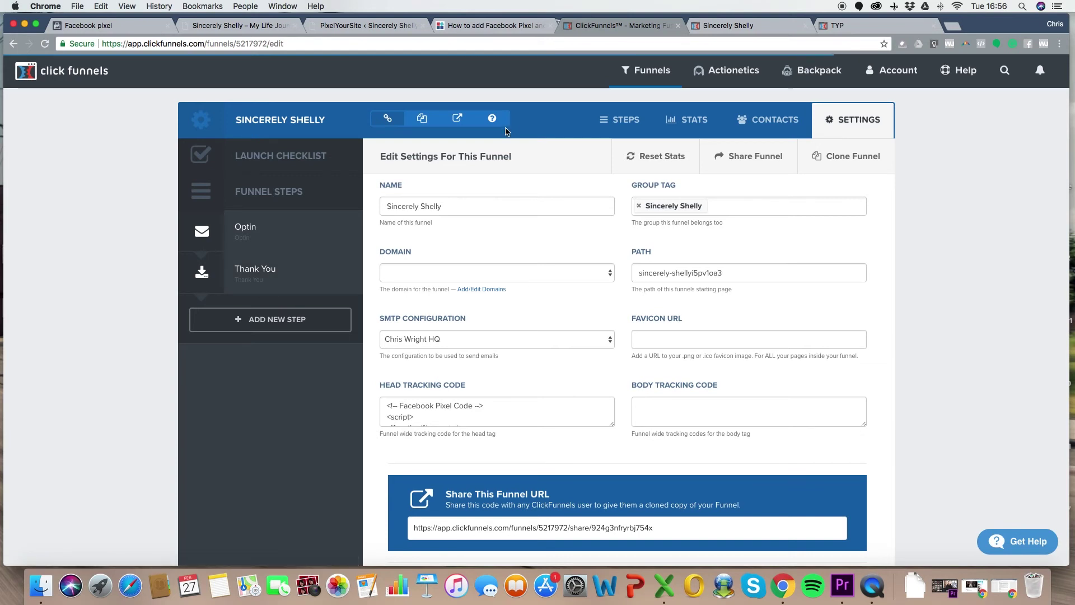
left_click(274, 267)
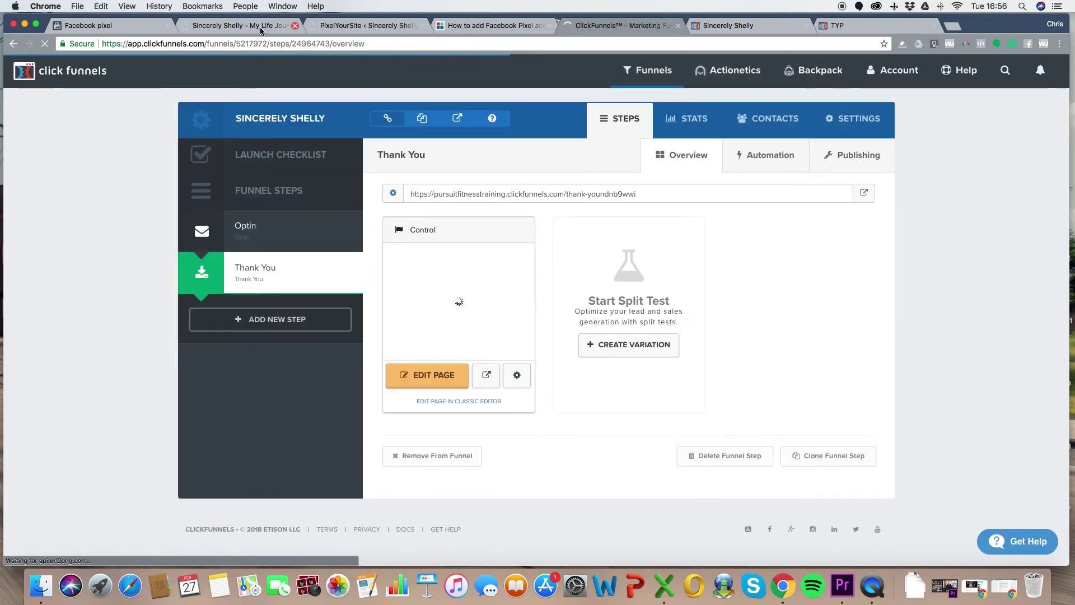
left_click(80, 26)
mouse_move(523, 302)
scroll(521, 280, "down", 4)
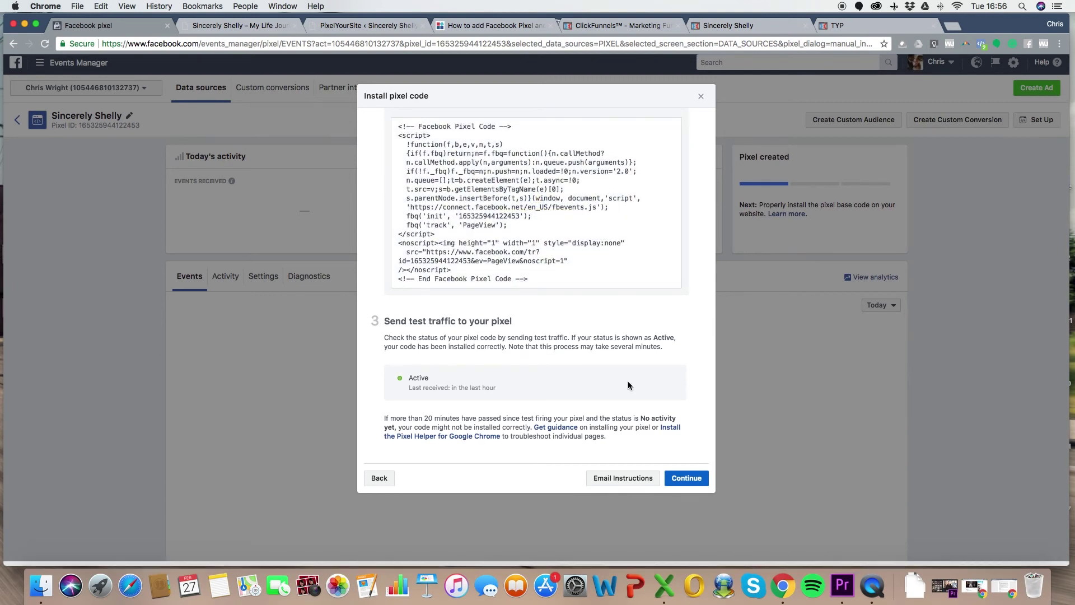
- Advance to the event setup stage and switch on the Generate lead event
left_click(687, 482)
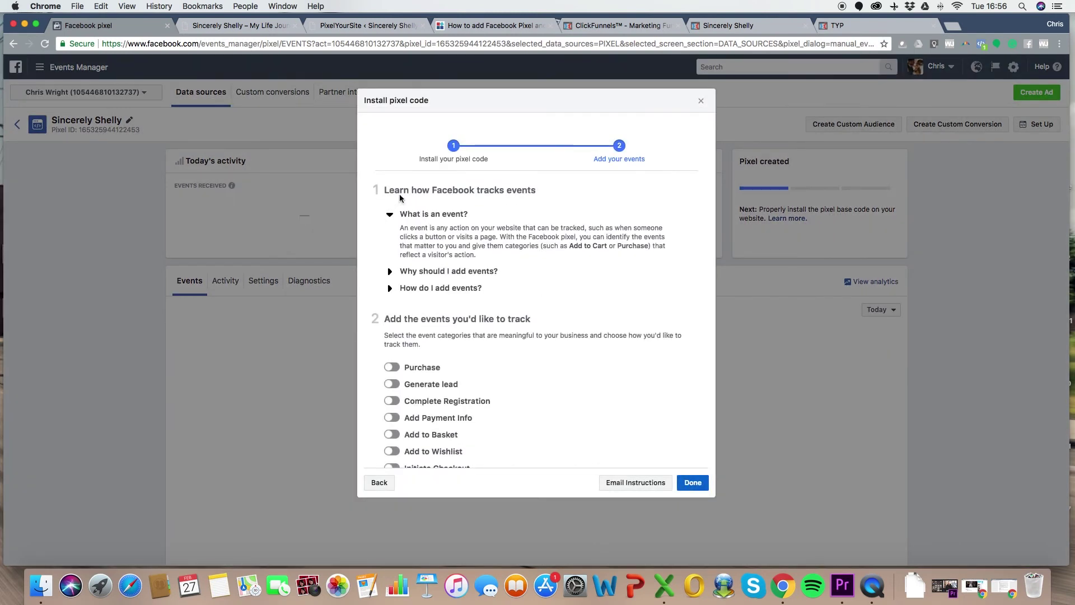
scroll(506, 230, "down", 5)
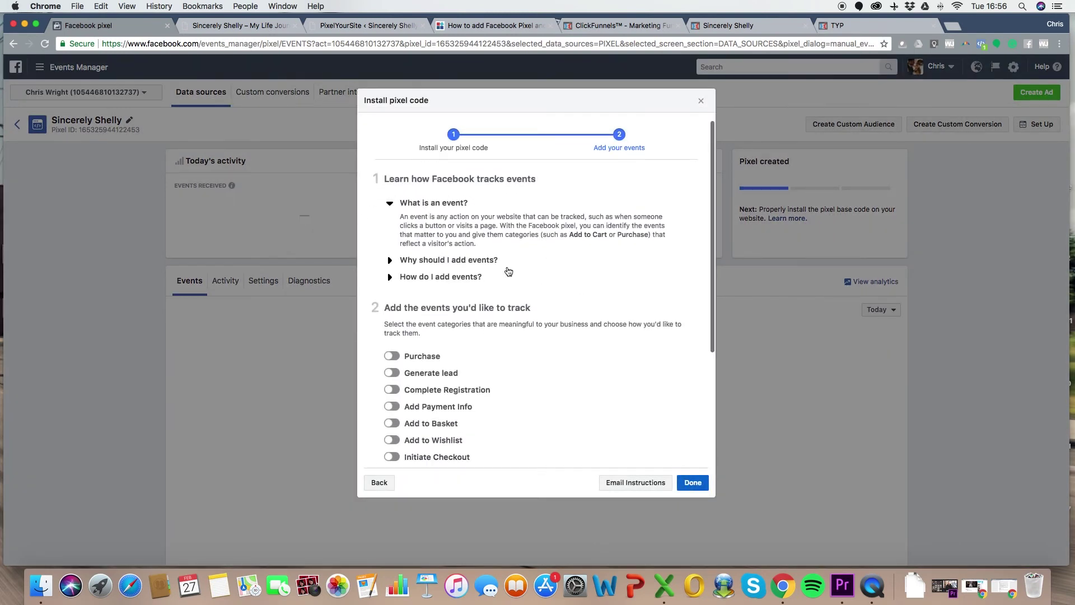
scroll(498, 238, "down", 1)
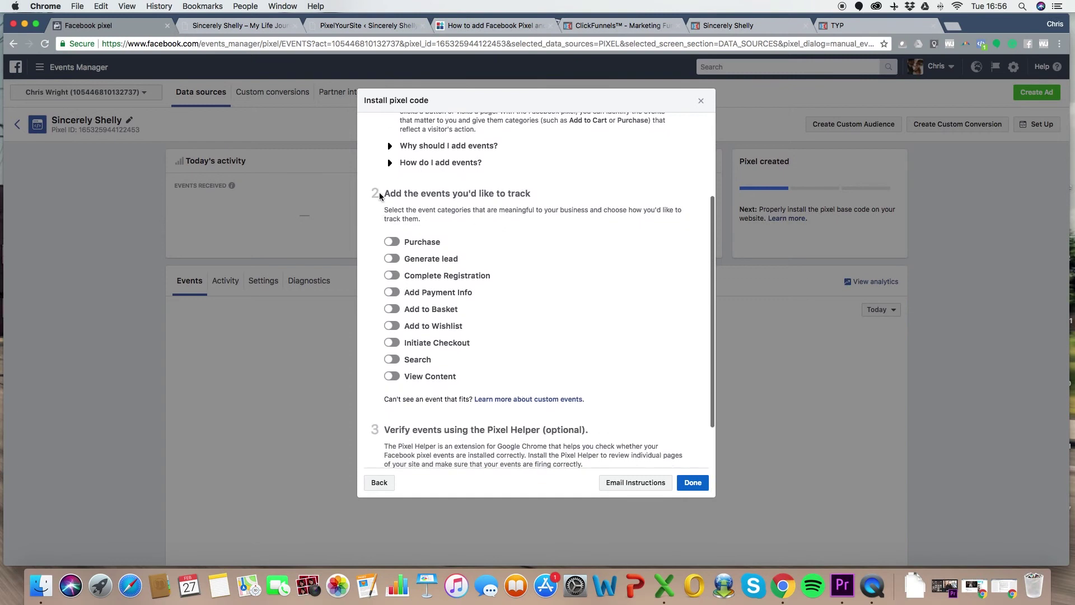
left_click(391, 258)
scroll(482, 348, "down", 3)
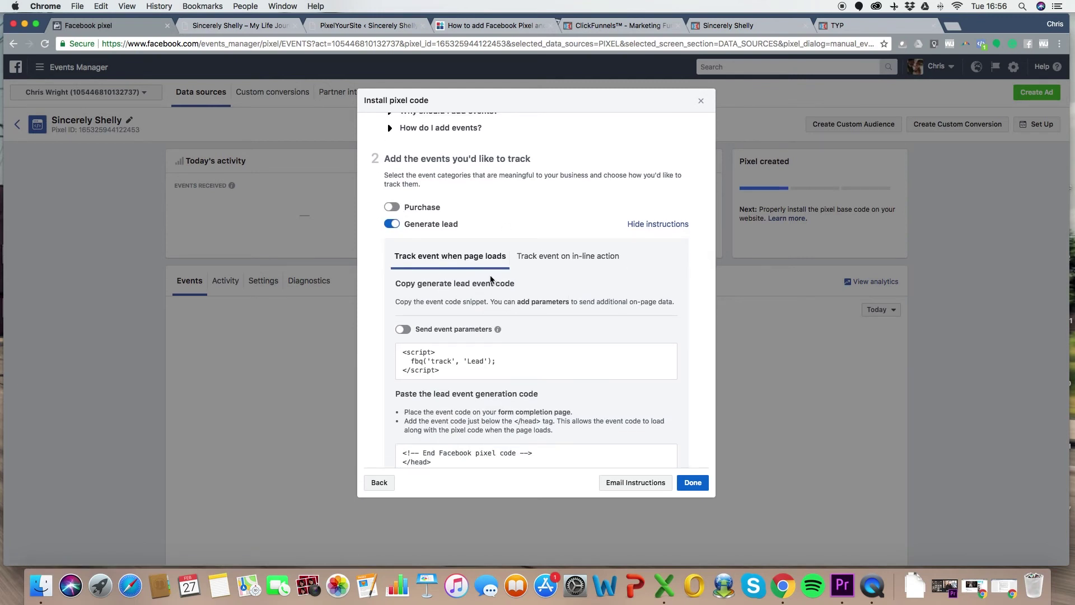
scroll(434, 208, "down", 4)
scroll(403, 204, "up", 5)
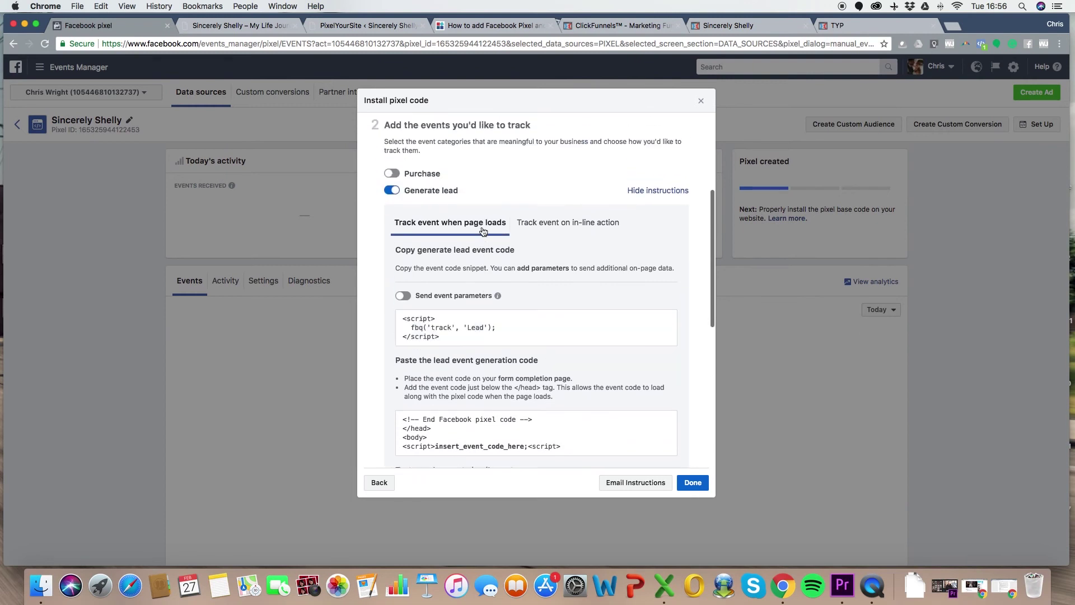
- Re-toggle Generate lead to reveal its Lead event code, copy it, and return to ClickFunnels
left_click(395, 201)
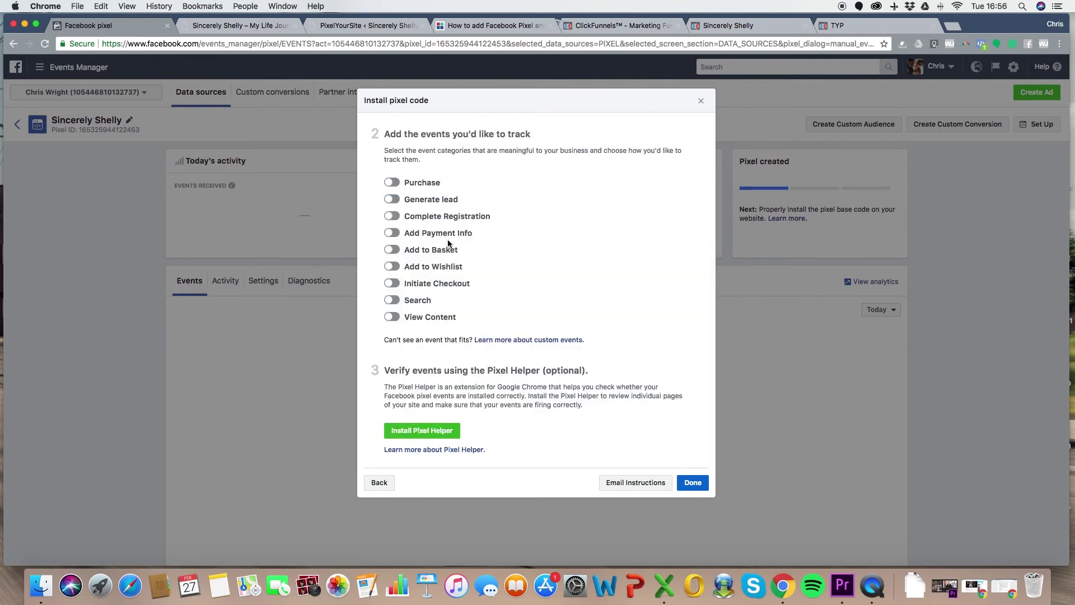
left_click(391, 199)
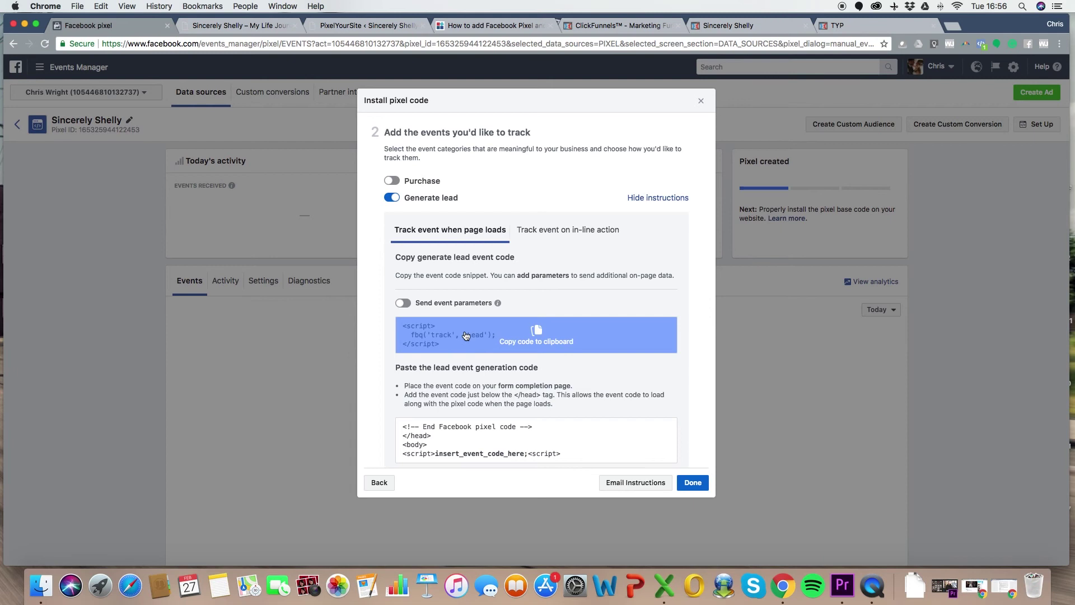
left_click(488, 343)
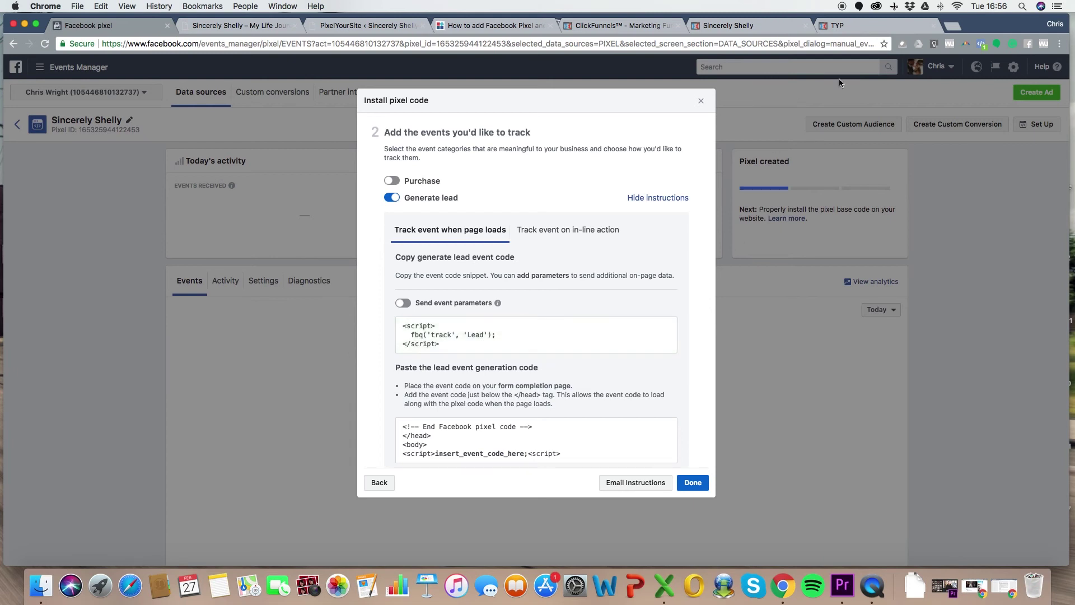
left_click(593, 25)
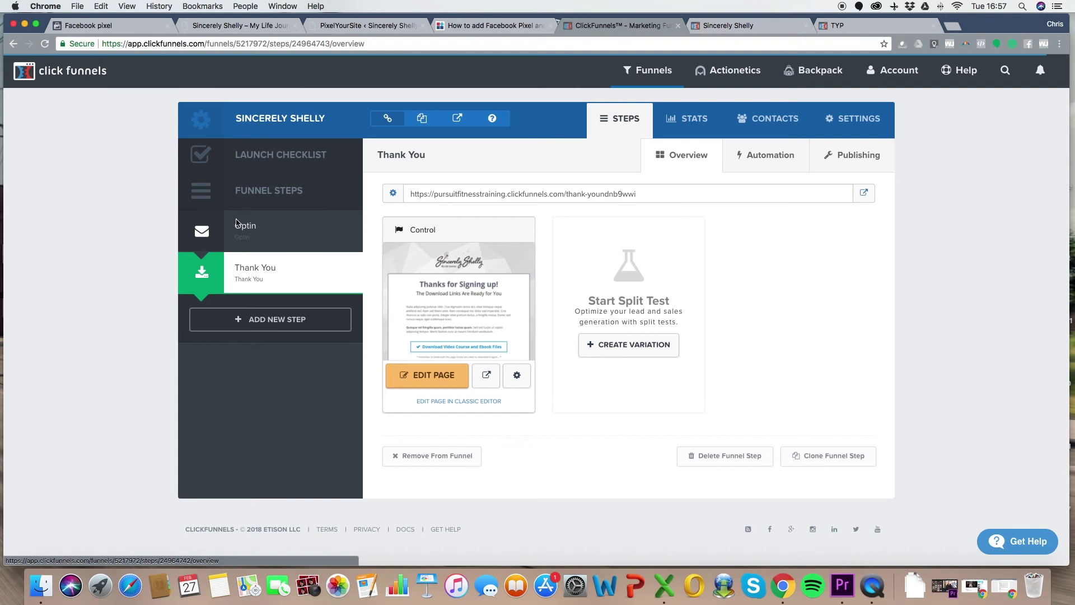
- Paste the copied Lead event script into the Thank You page's Header Code tracking settings
left_click(422, 384)
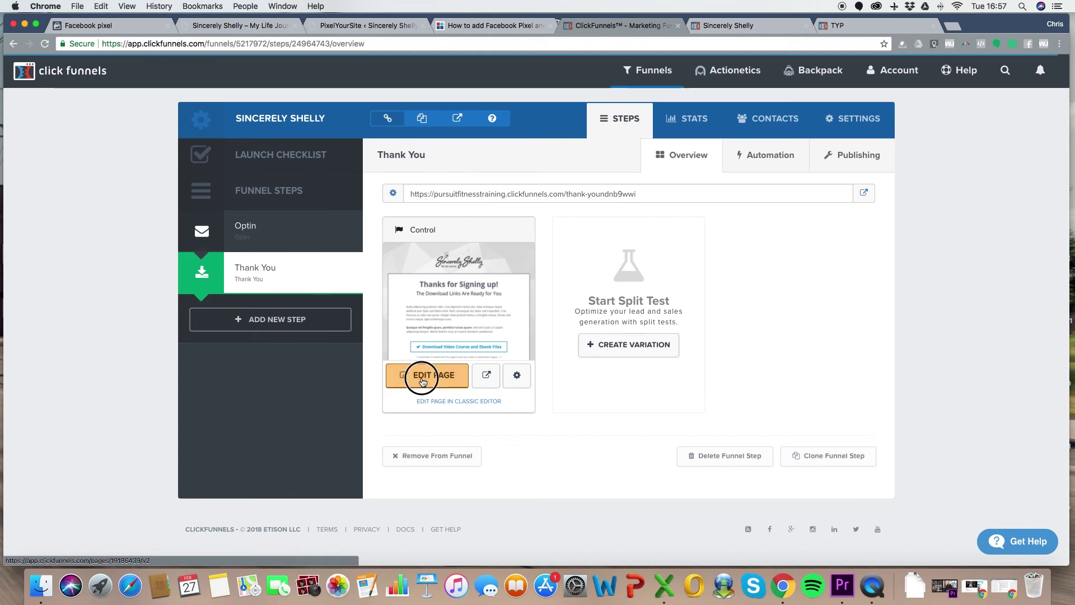
mouse_move(187, 71)
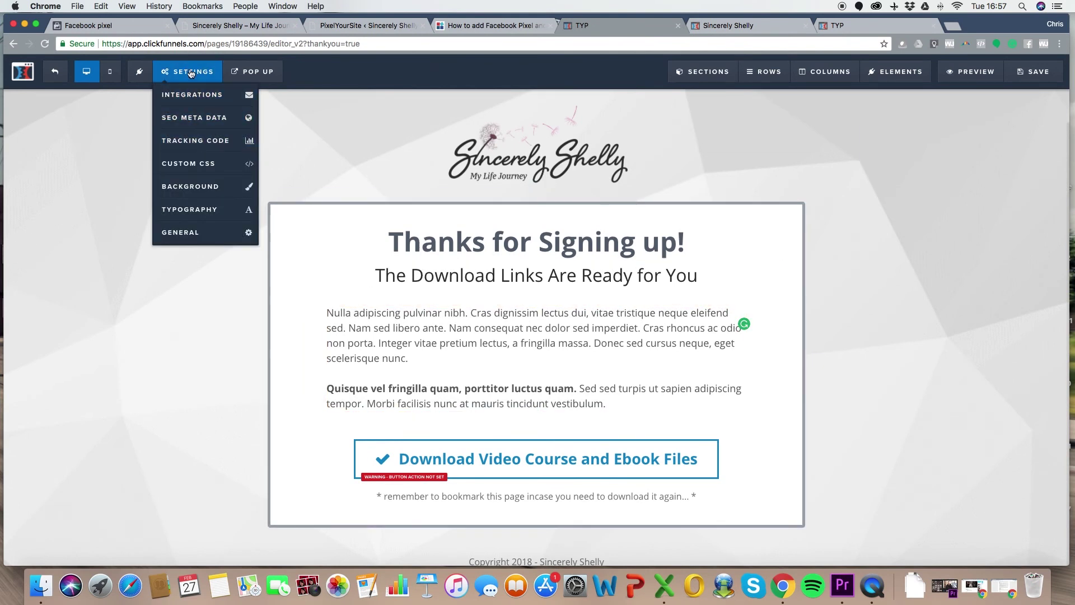
left_click(199, 141)
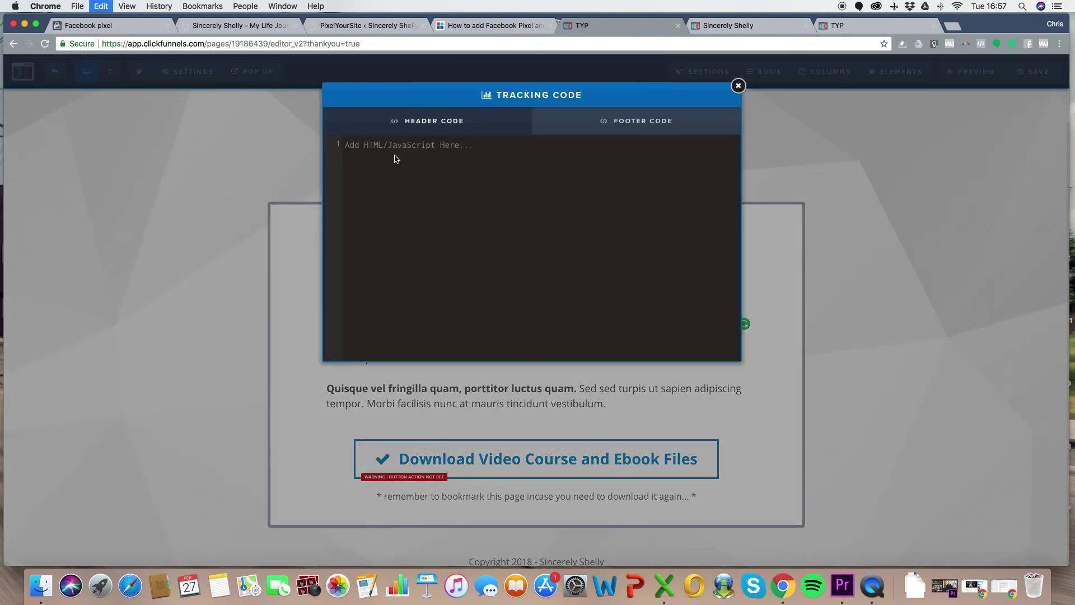
key("super+v")
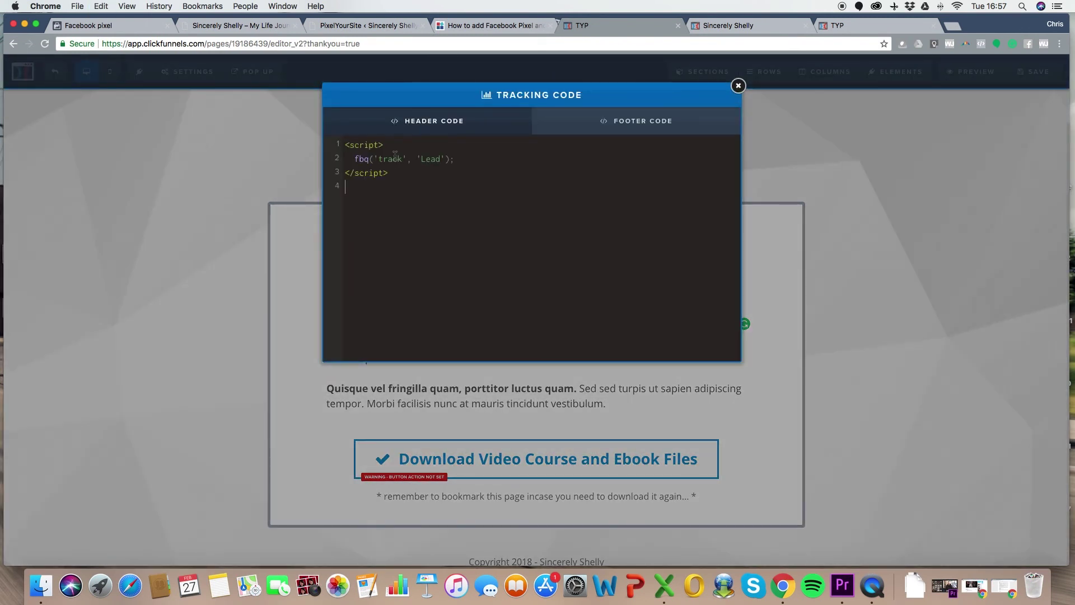
left_click(738, 86)
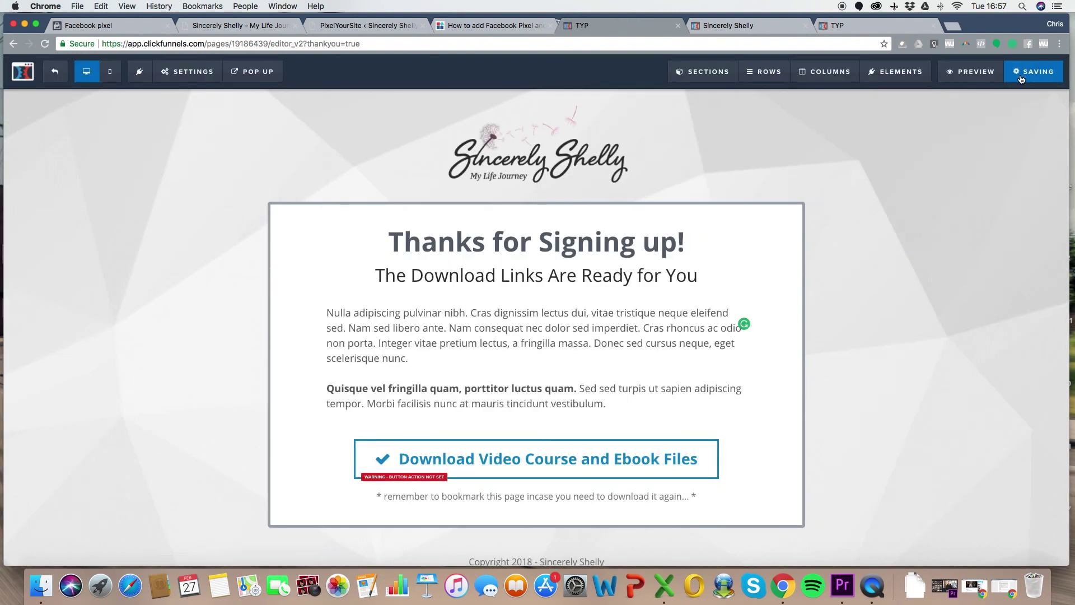